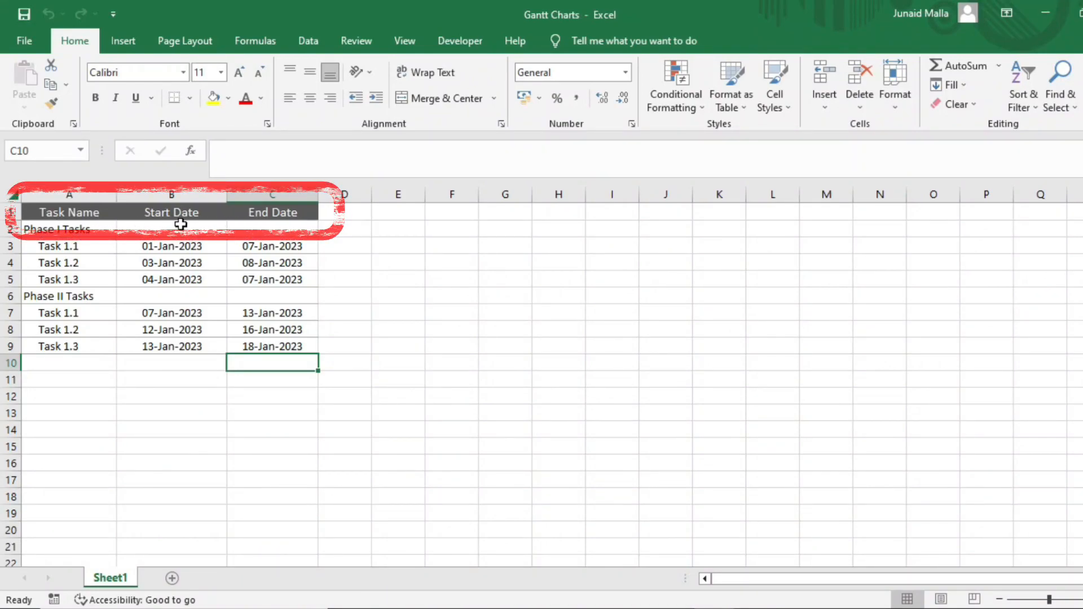
Step: Insert two blank rows above the Task Name, Start Date and End Date header row
left_click(13, 212)
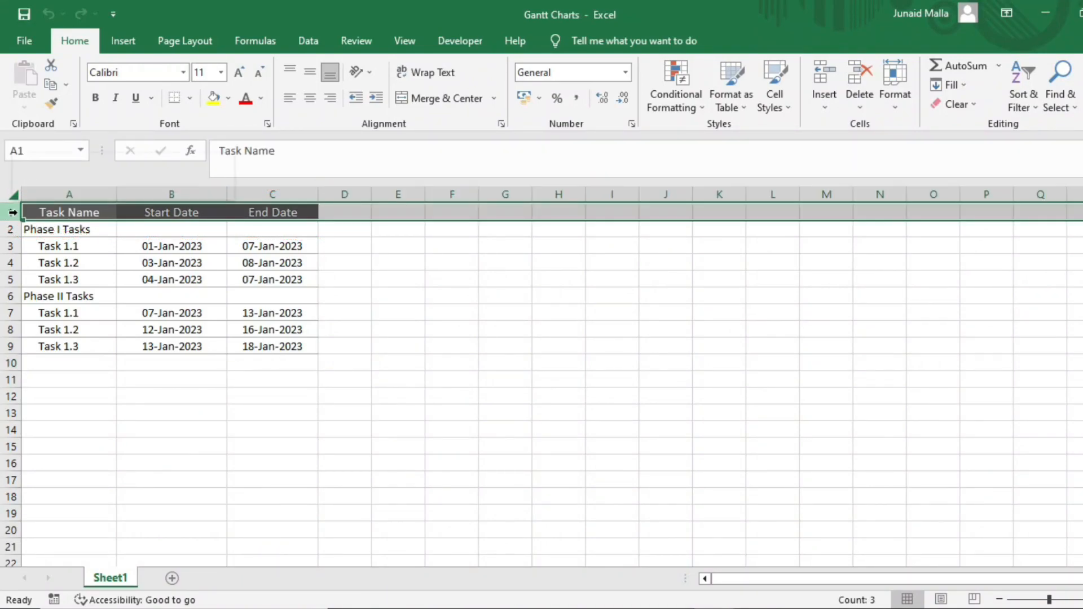
right_click(13, 212)
left_click(56, 364)
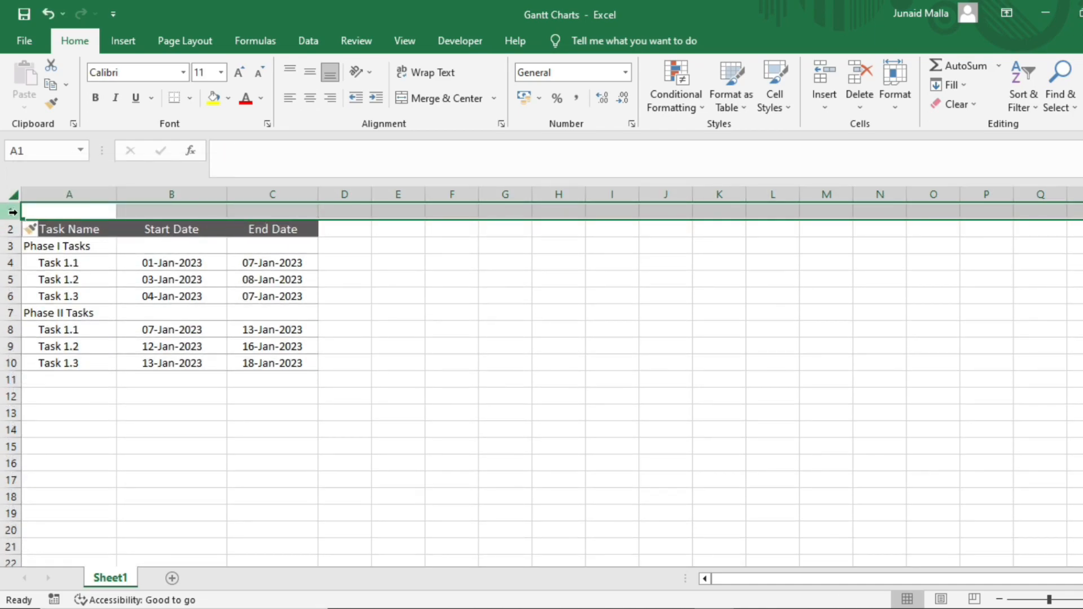
right_click(12, 212)
left_click(72, 359)
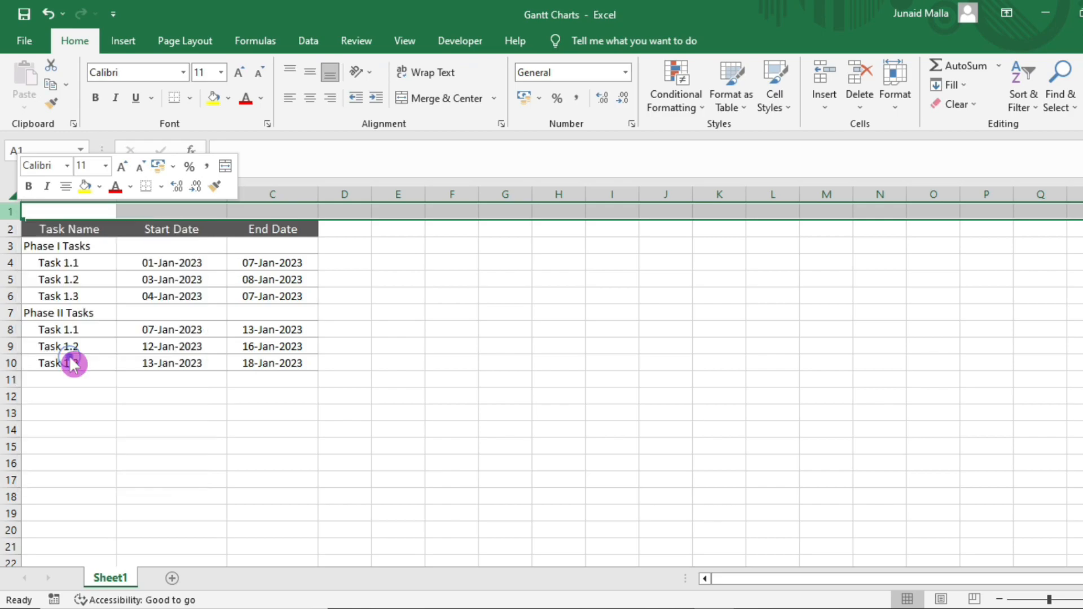
Step: Enter the date 01-01-2023 in cell D1 and copy it into D2
left_click(340, 211)
type("01")
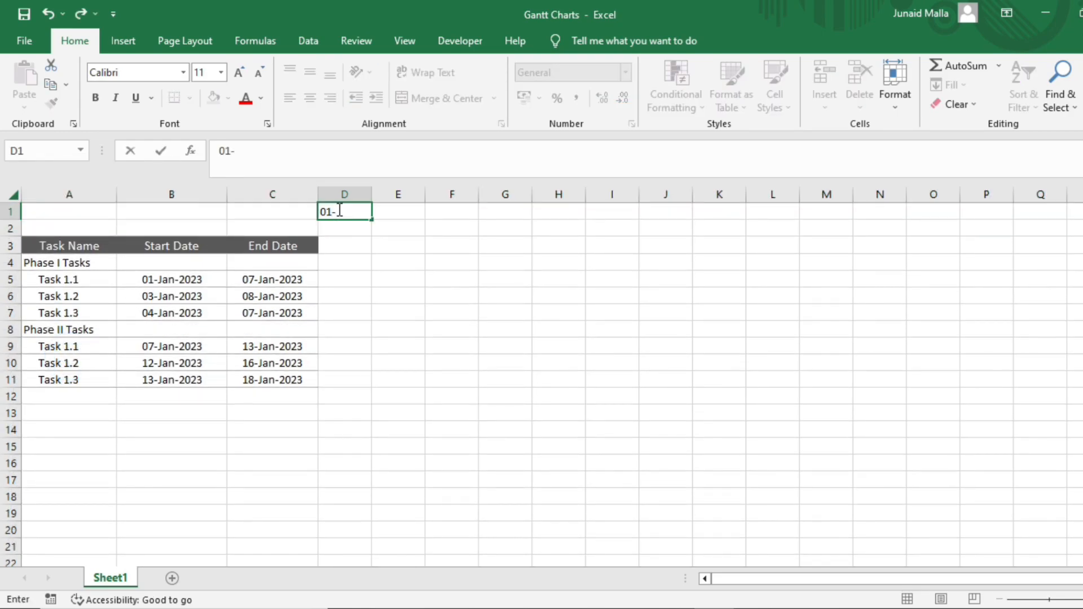
type("-01-2023")
key("ctrl+Return")
key("ctrl+c")
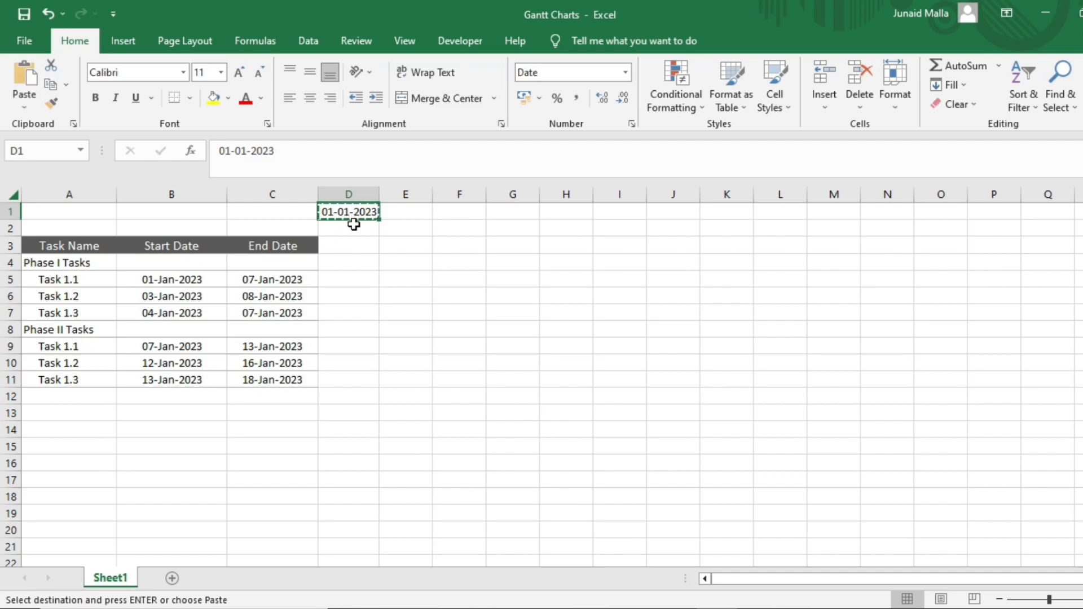
left_click(354, 225)
key("ctrl+v")
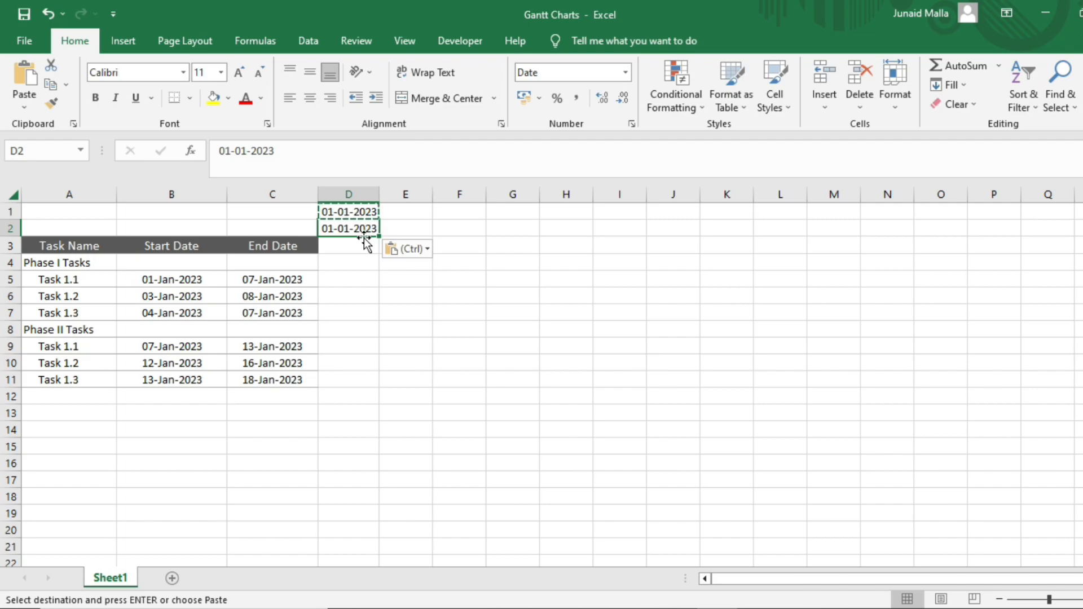
right_click(353, 232)
key("Escape")
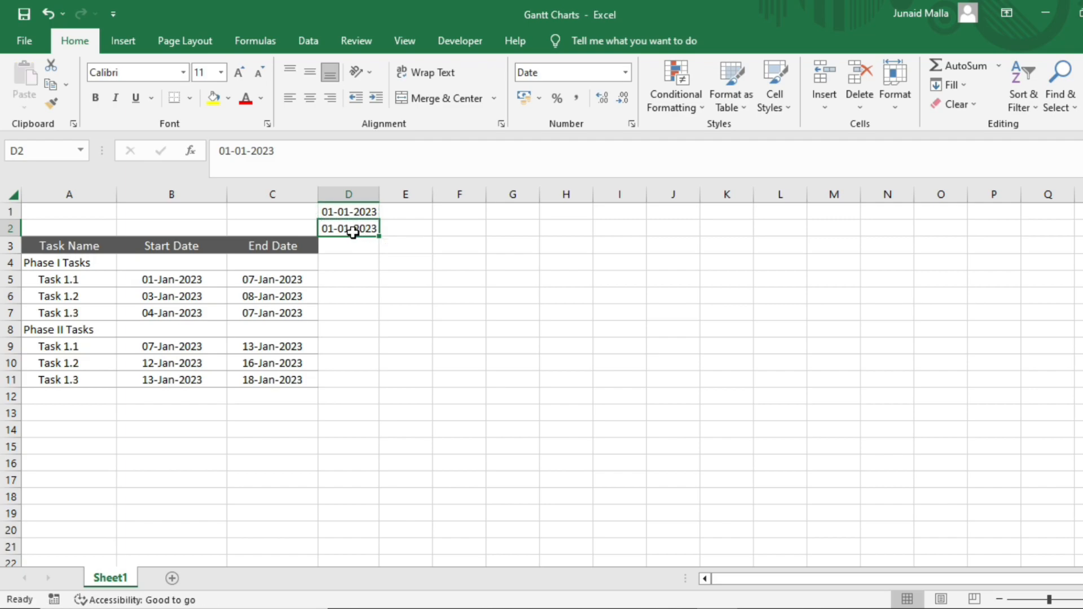
Step: Apply the custom number format dd to D2 and fill the dates across to J2
key("ctrl+1")
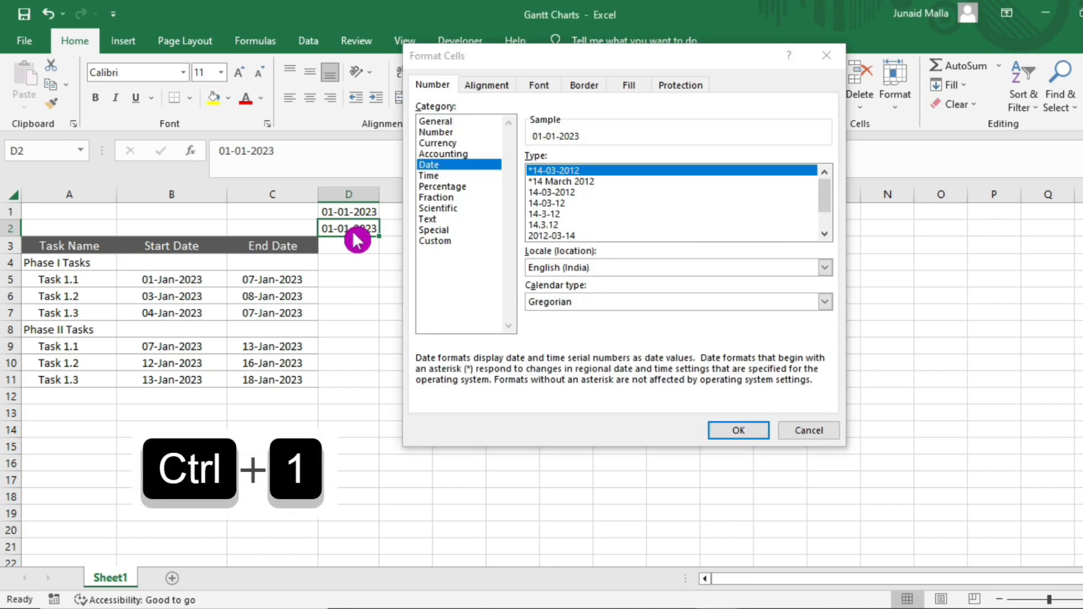
left_click(438, 242)
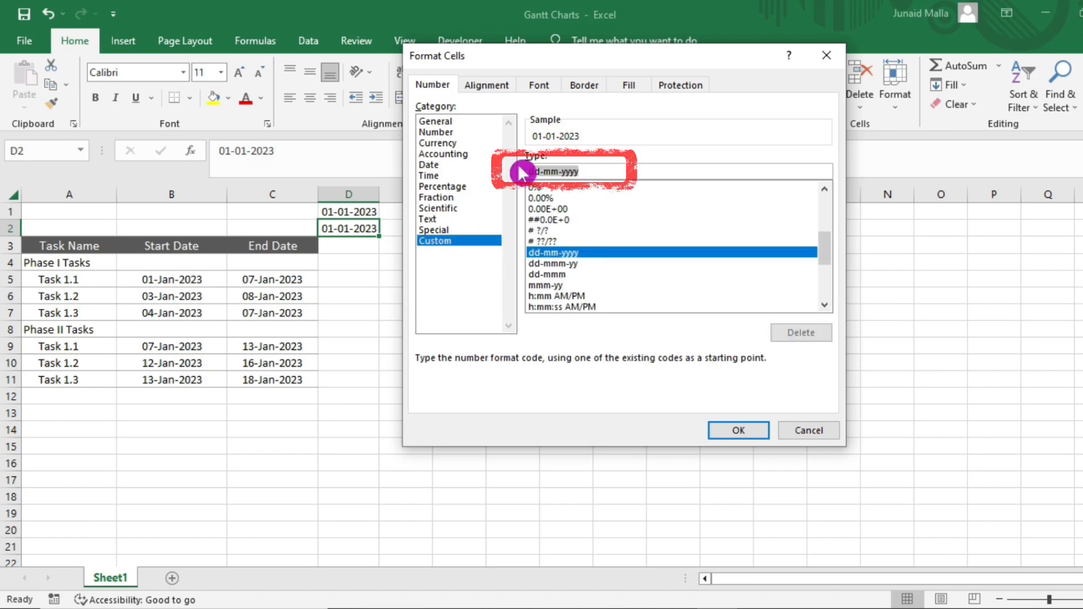
type("dd")
left_click(739, 431)
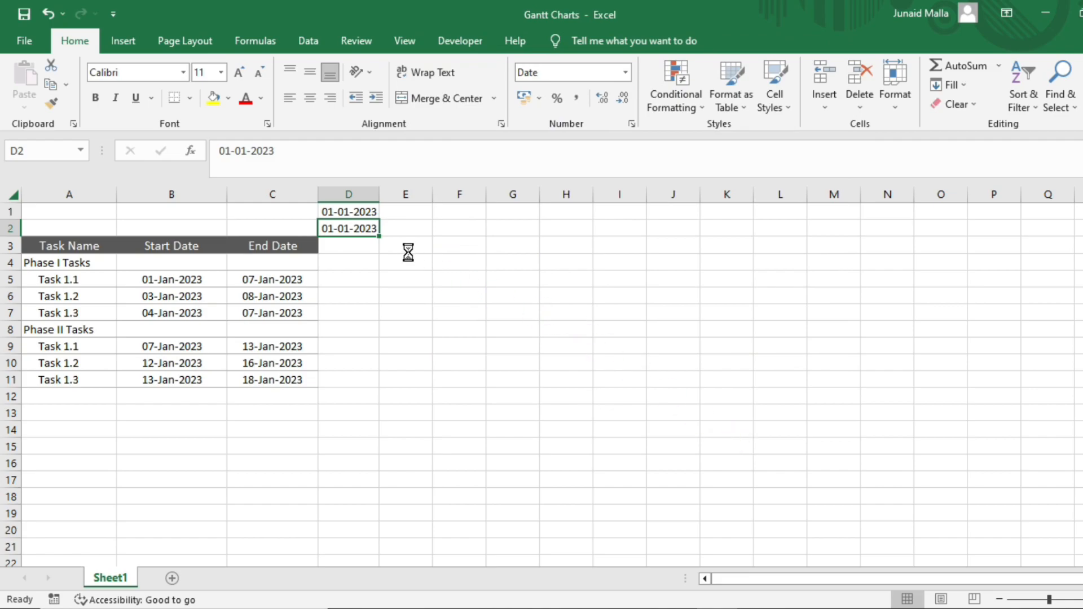
left_click_drag(381, 236, 680, 243)
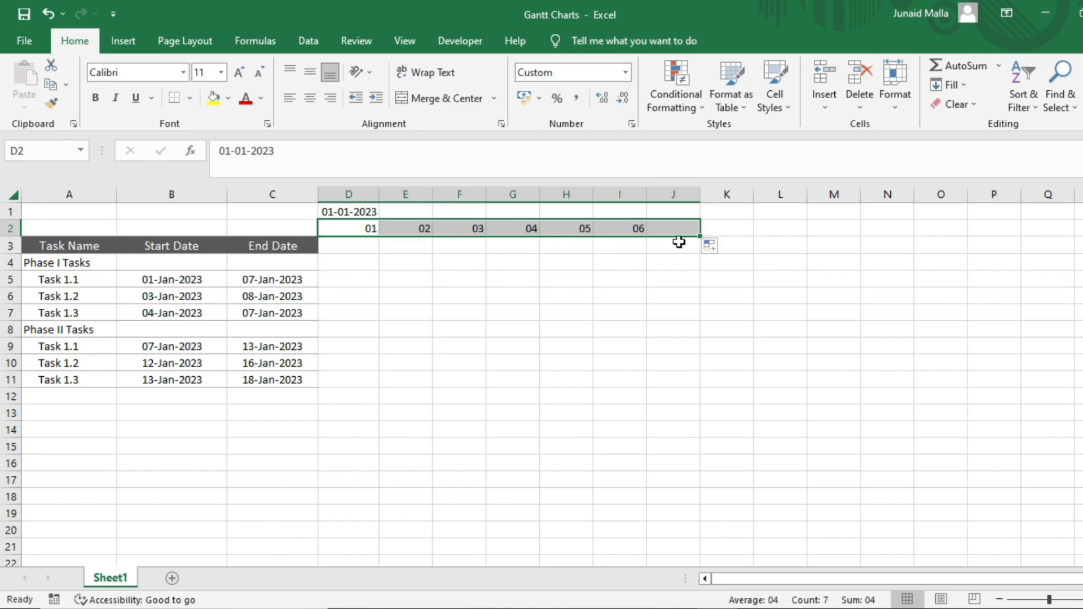
Step: Merge and center the date in D1 across cells D1 to J1
left_click_drag(347, 212, 682, 213)
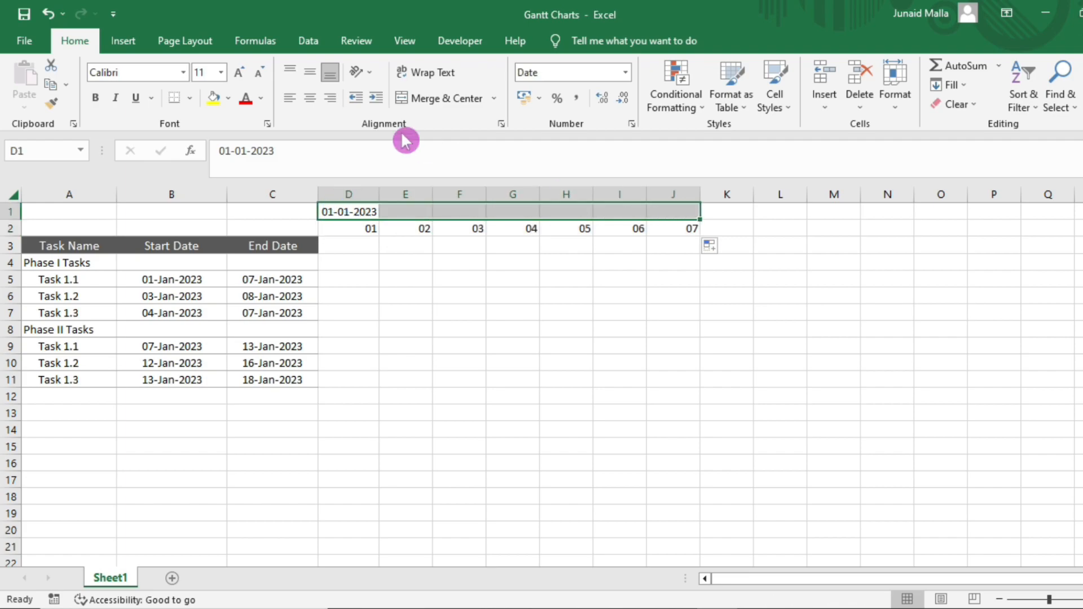
left_click(438, 100)
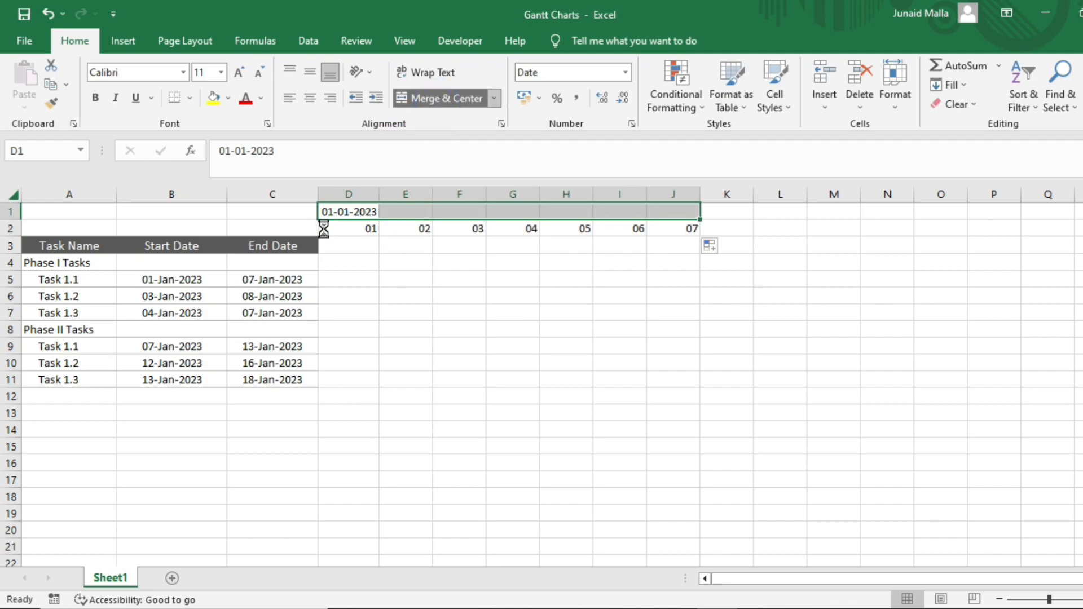
left_click(352, 226)
key("ctrl+shift+Right")
Step: Enter the weekday formula =TEXT(D2,"ddd") in D3 and fill it across to J3
left_click(357, 246)
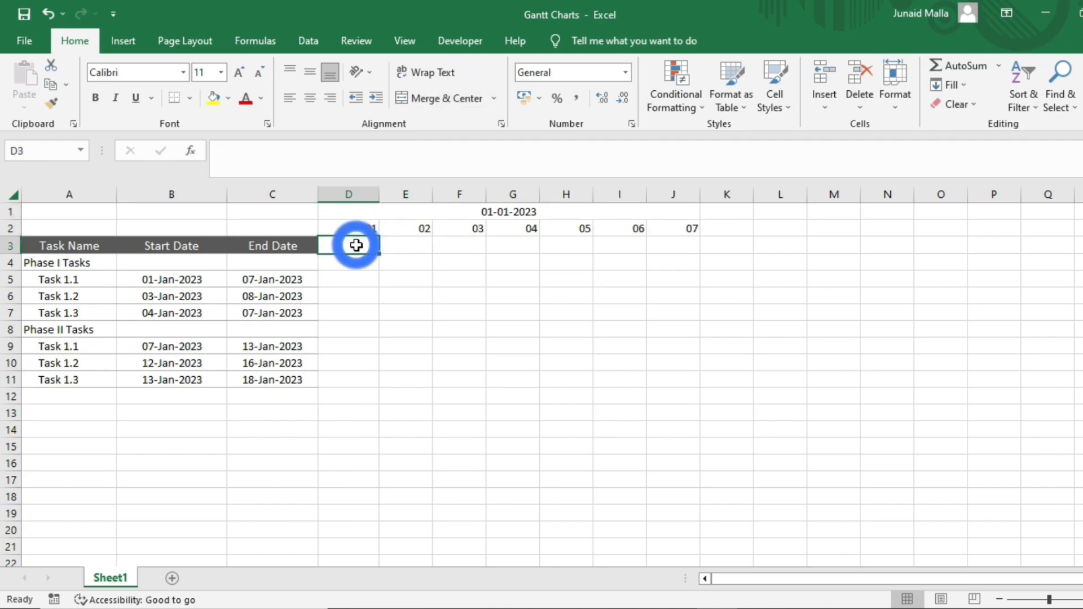
type("=text")
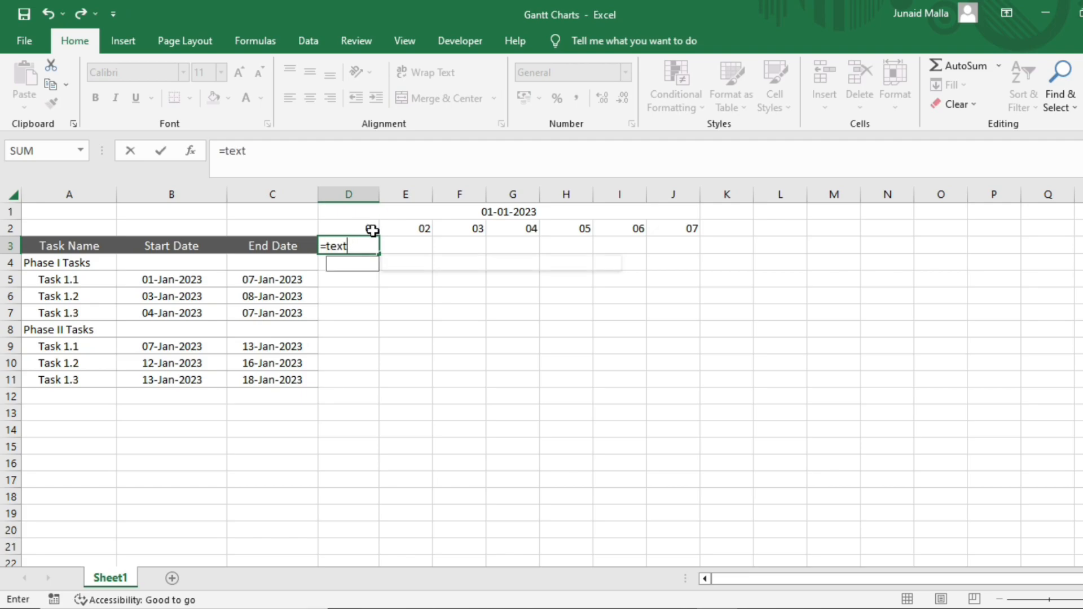
type("(")
left_click(360, 225)
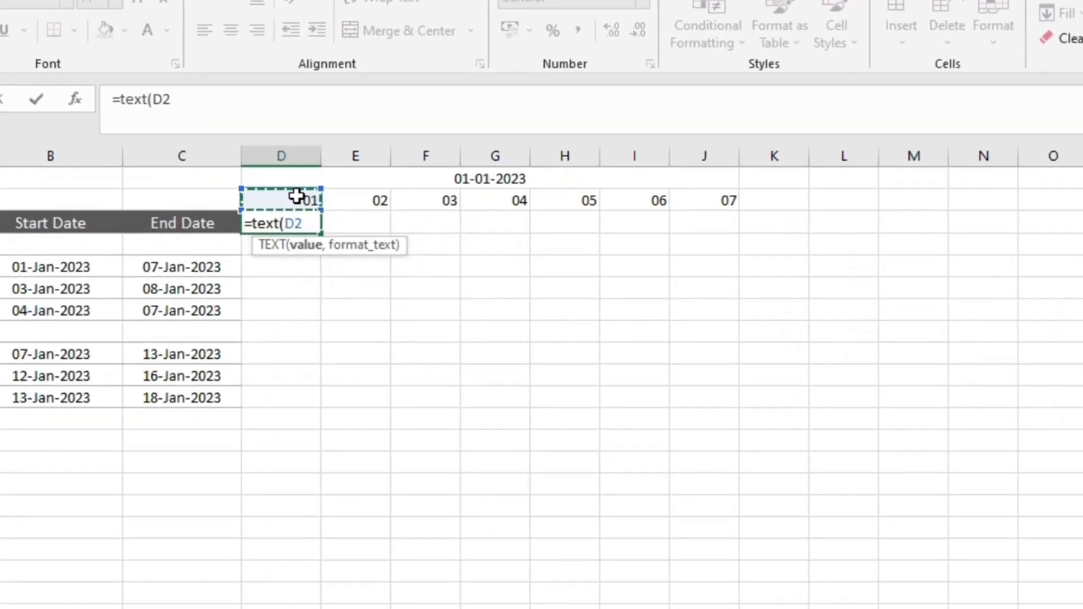
type(",\"ddd")
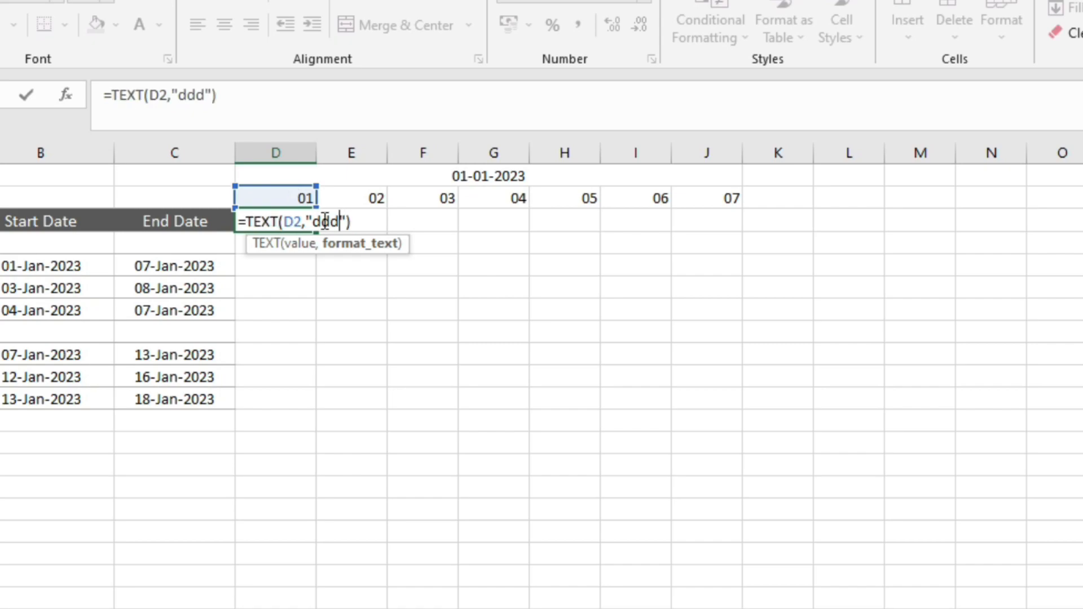
key("Return")
left_click(296, 222)
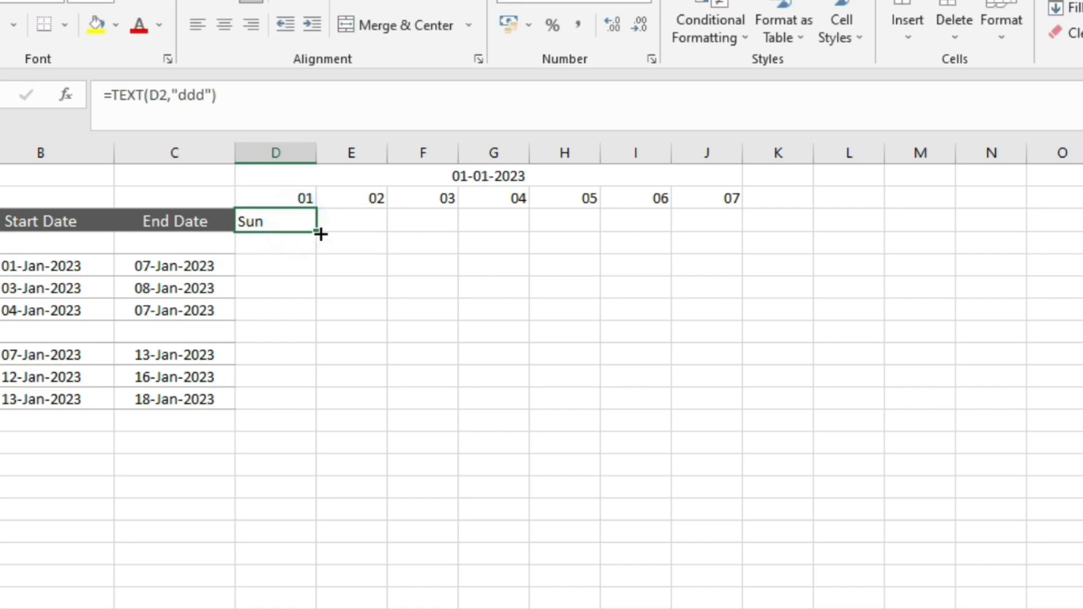
left_click_drag(322, 231, 751, 220)
left_click(493, 243)
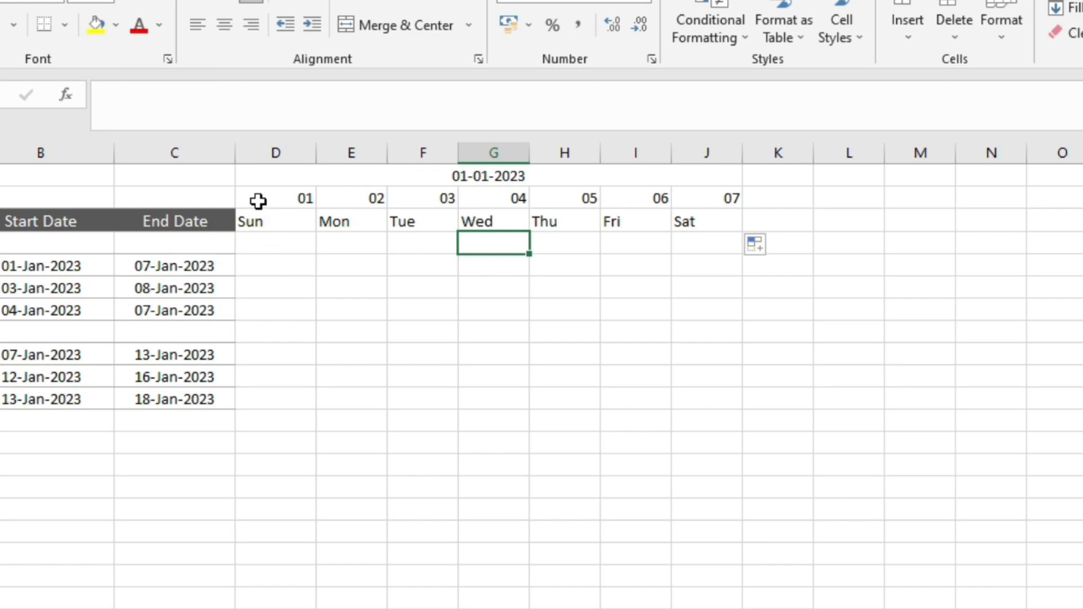
Step: Shorten the weekday names to one letter with =LEFT(TEXT(D2,"ddd"),1) in D3 and fill the formula across to J3
left_click(273, 224)
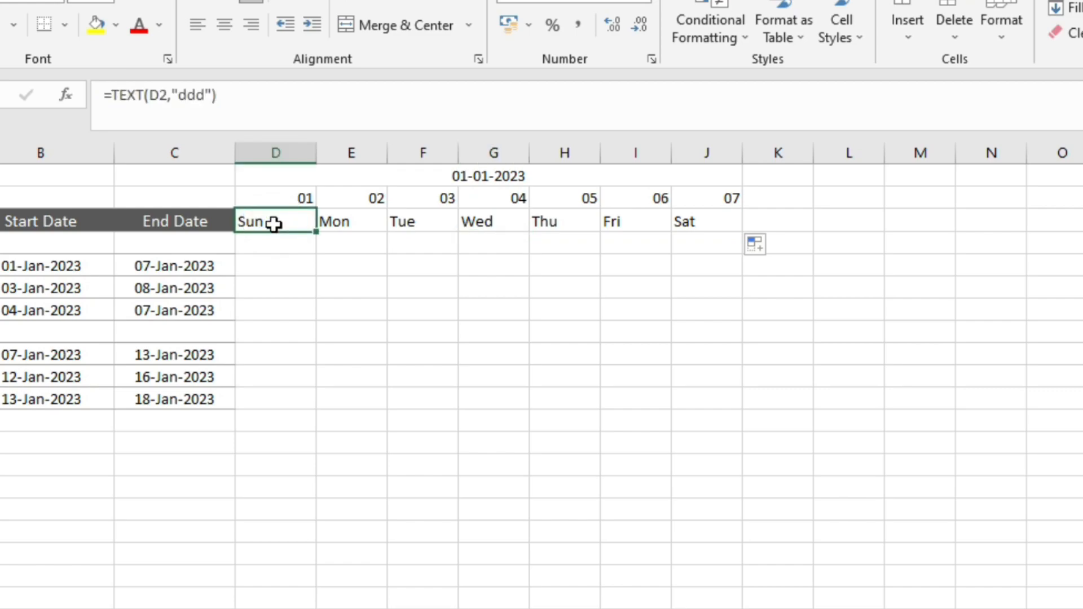
left_click(116, 96)
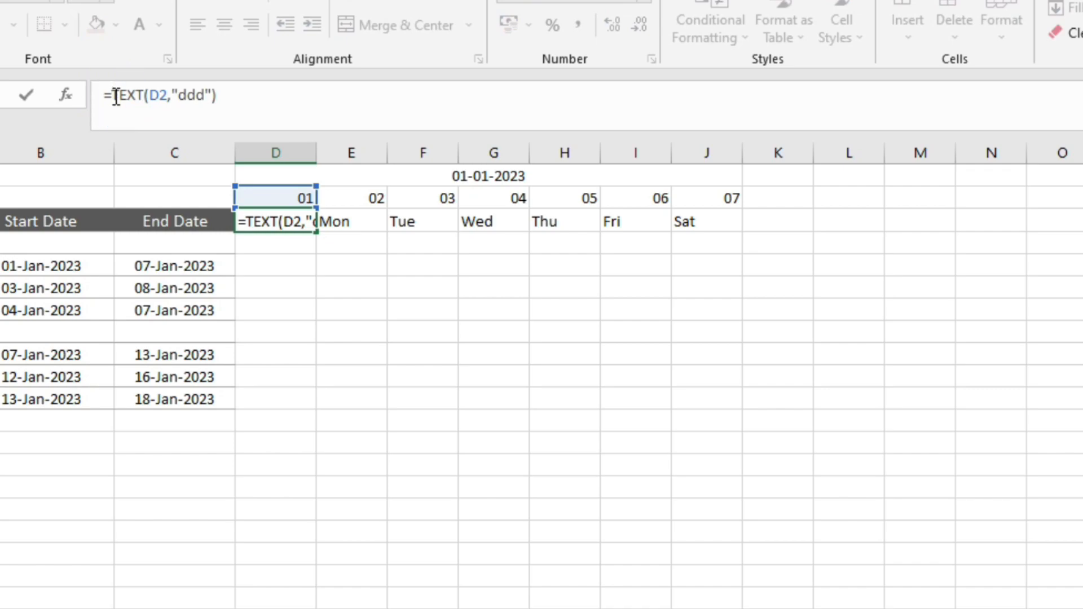
type("left")
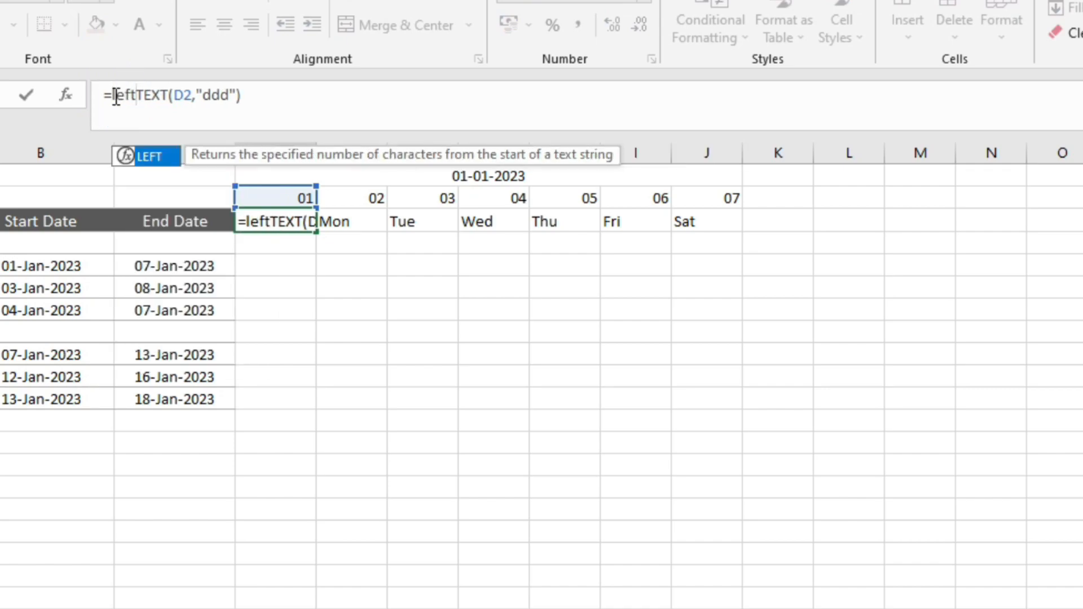
type("(")
left_click(249, 94)
type(",")
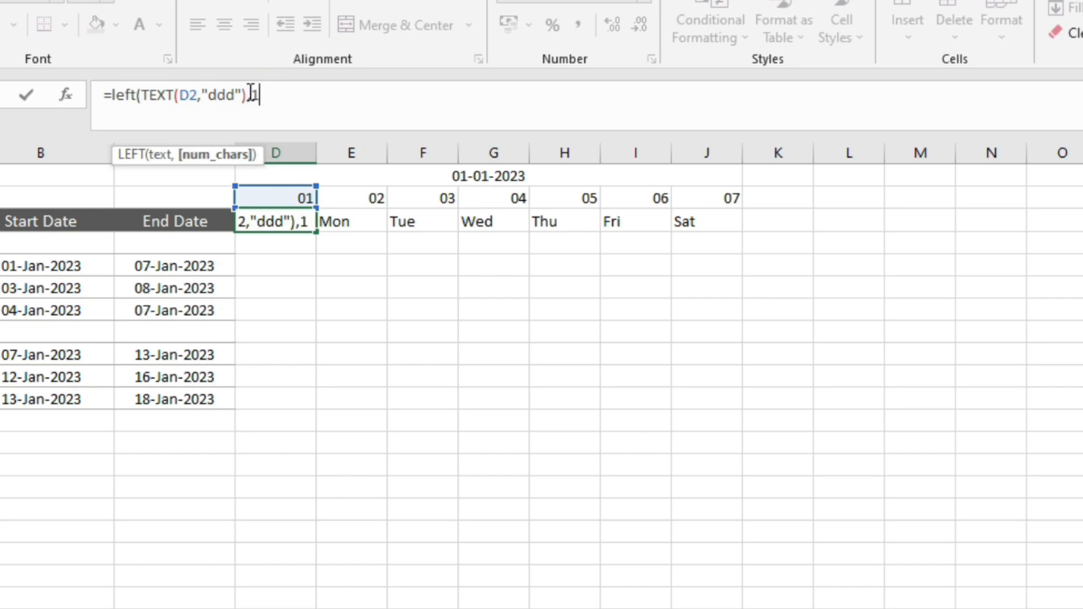
type("1)")
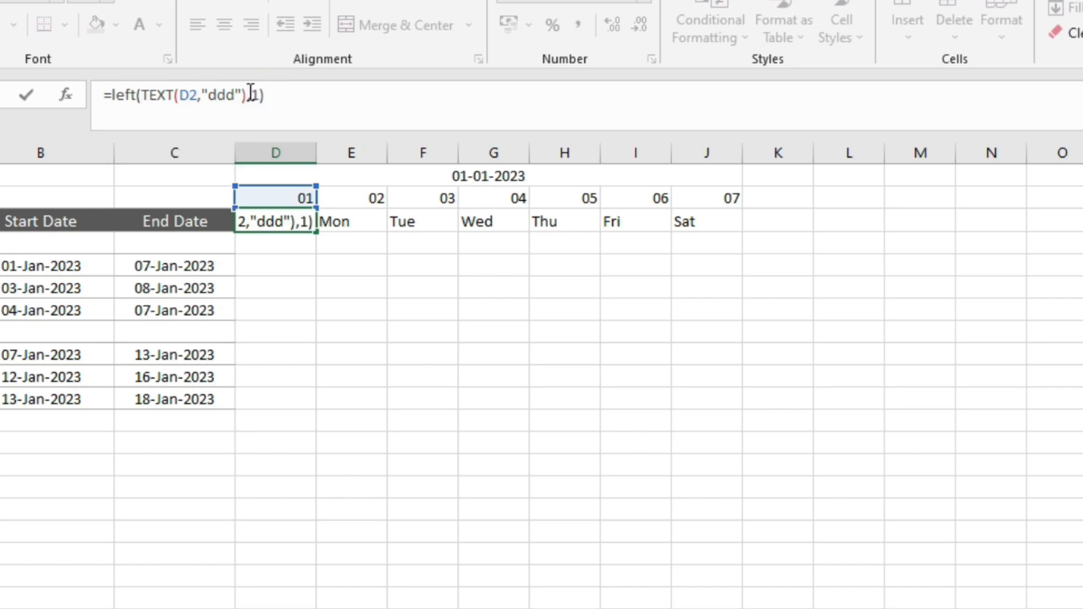
key("Return")
left_click(305, 223)
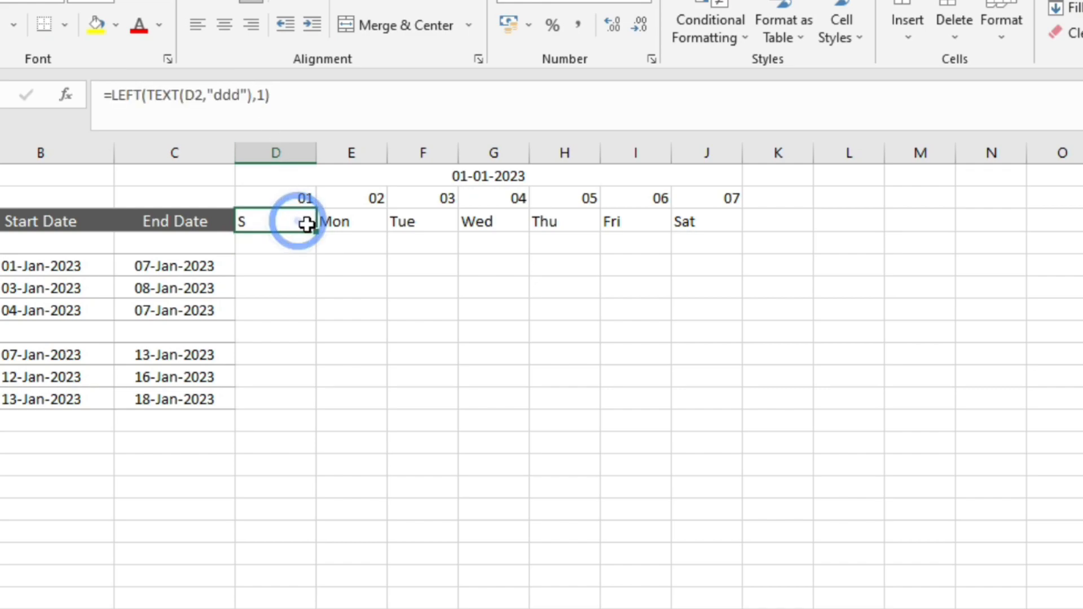
left_click_drag(317, 233, 713, 220)
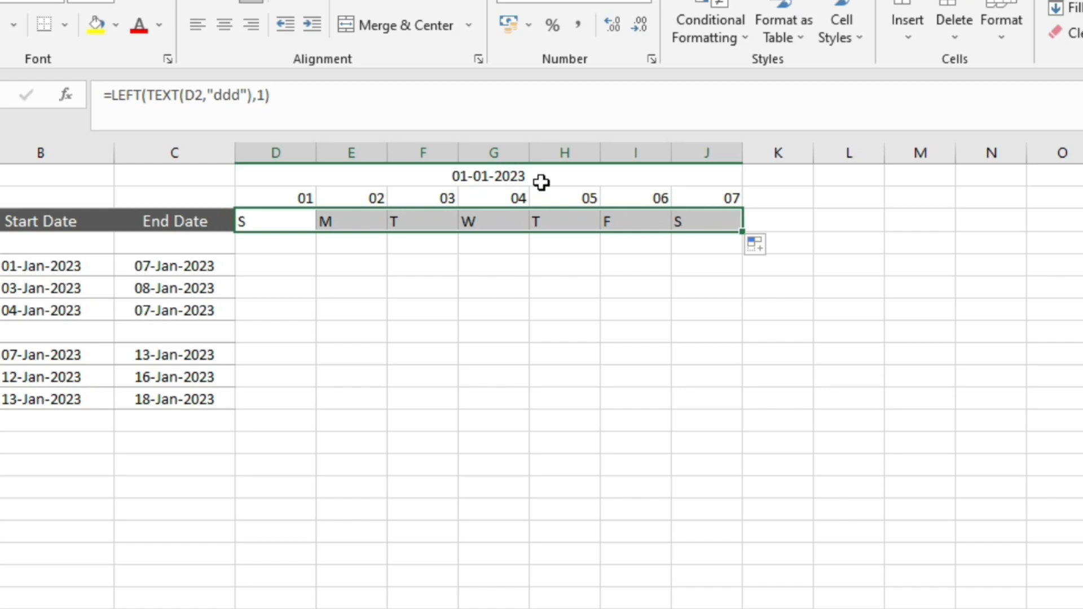
Step: Select the whole columns D to J and fill the week block across to column Q
left_click(496, 176)
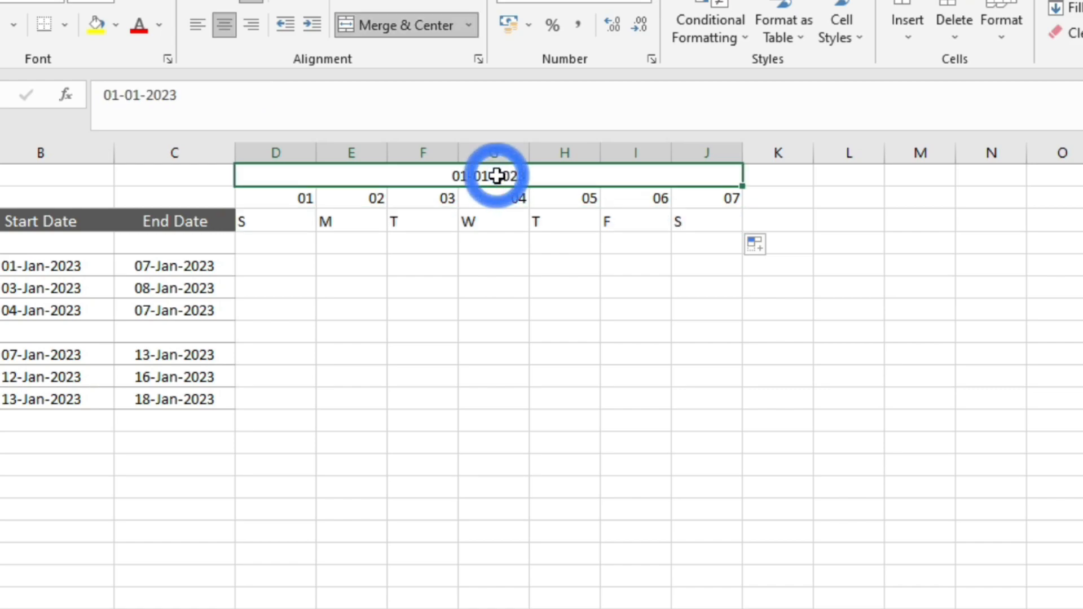
left_click(496, 174)
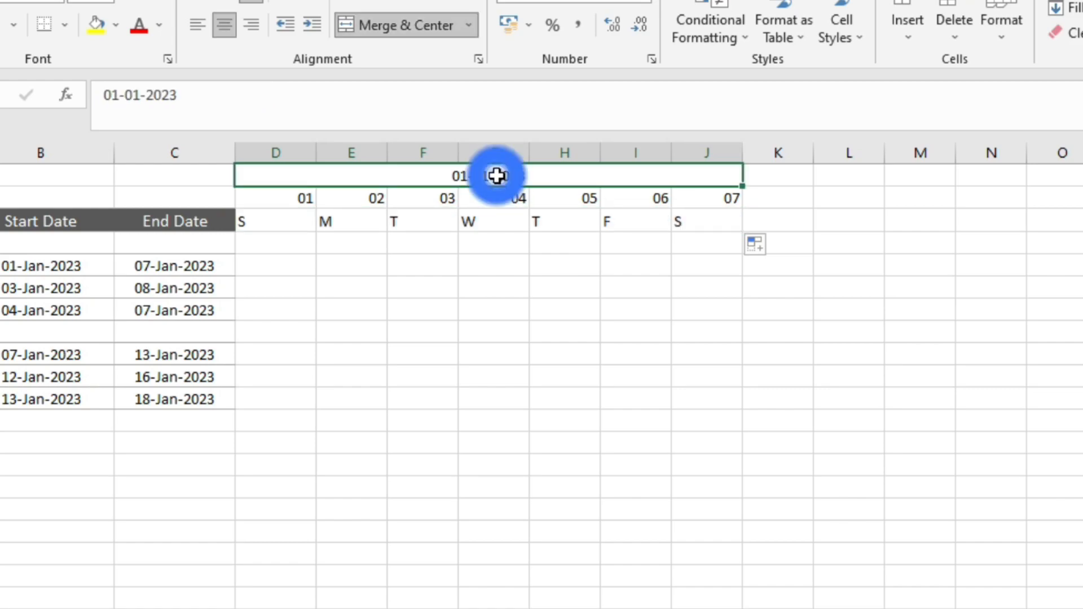
key("ctrl+space")
left_click(462, 175)
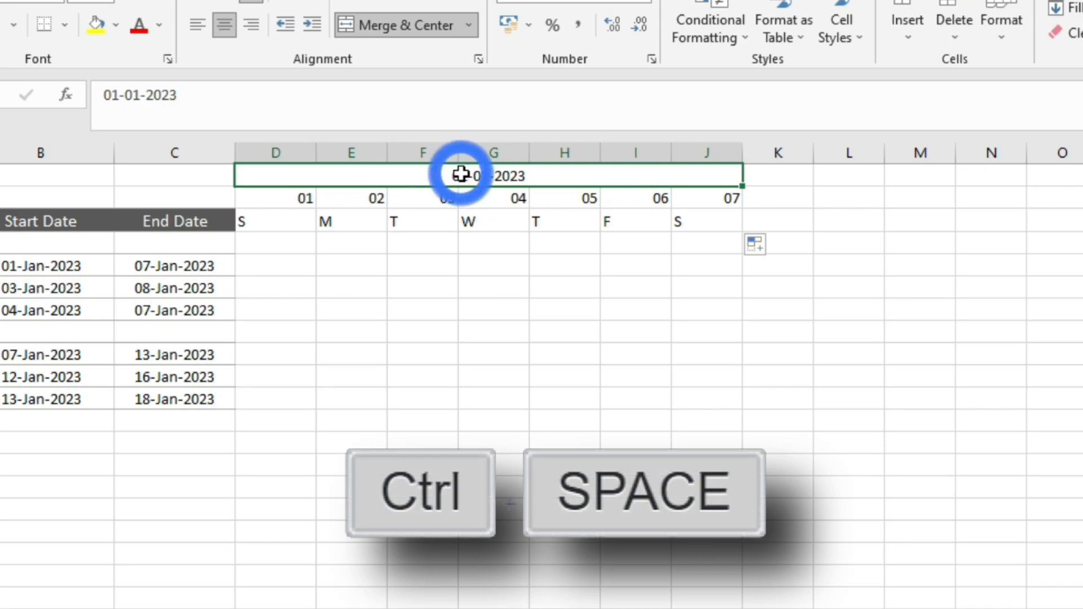
key("ctrl+space")
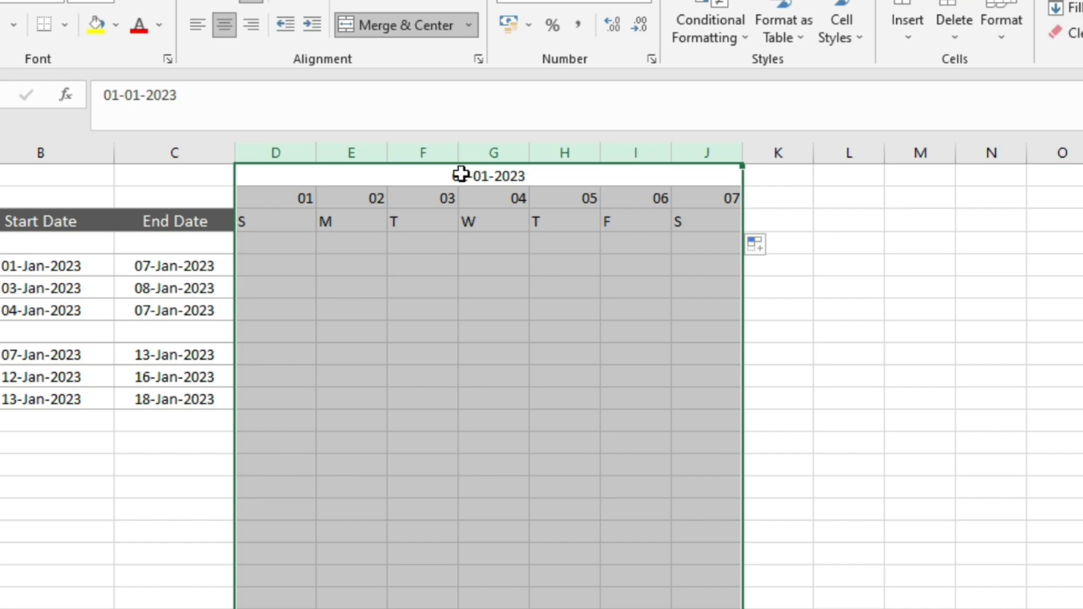
left_click_drag(742, 167, 995, 149)
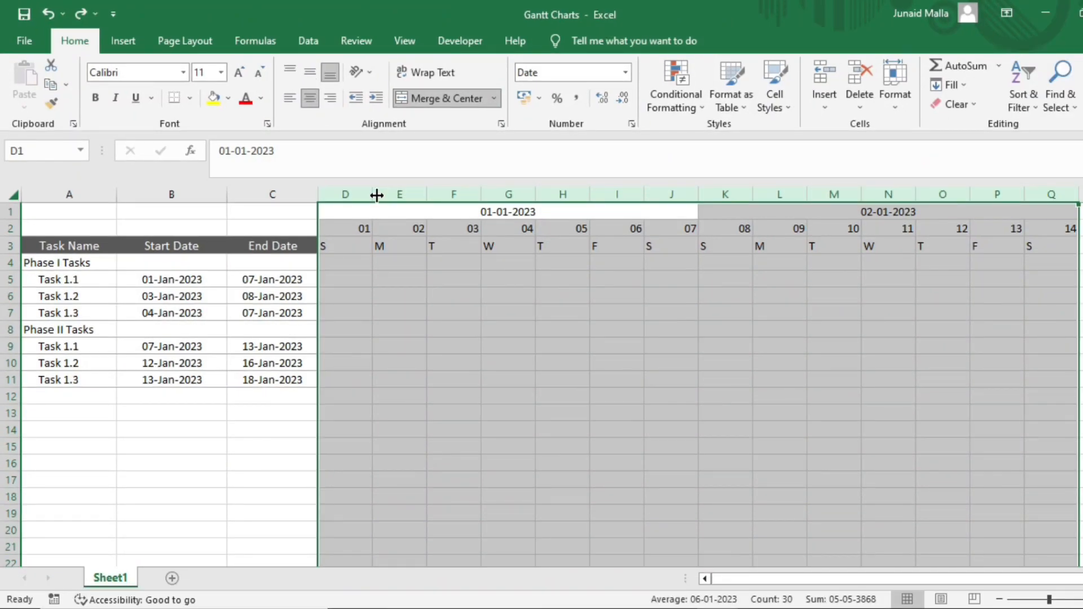
Step: Narrow the date columns D to Q to fit their two-digit days and extend the timeline to column AE
left_click_drag(377, 194, 334, 195)
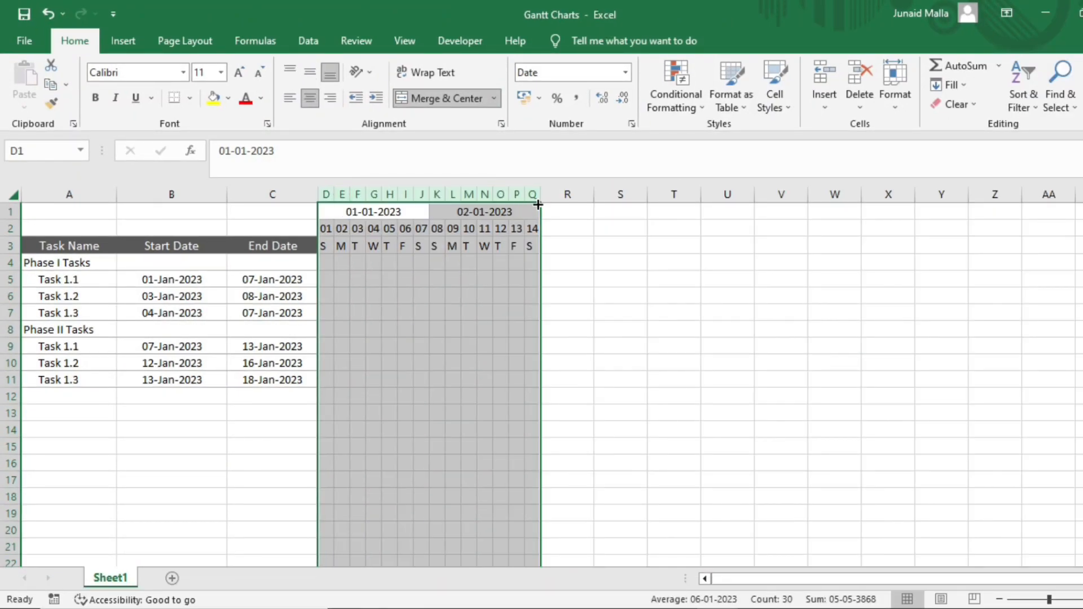
left_click_drag(540, 202, 598, 213)
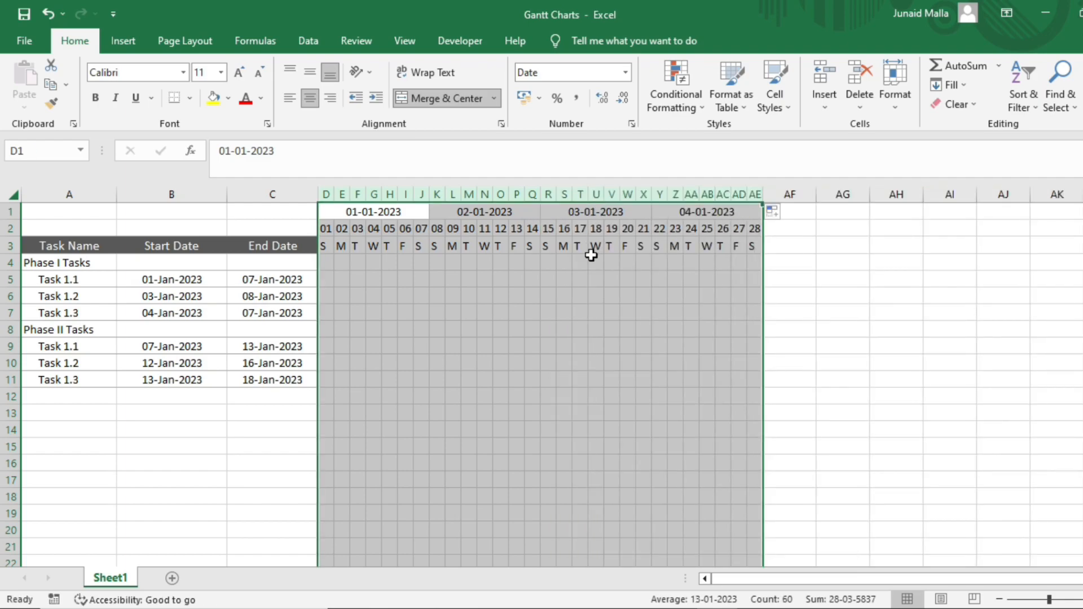
left_click(590, 255)
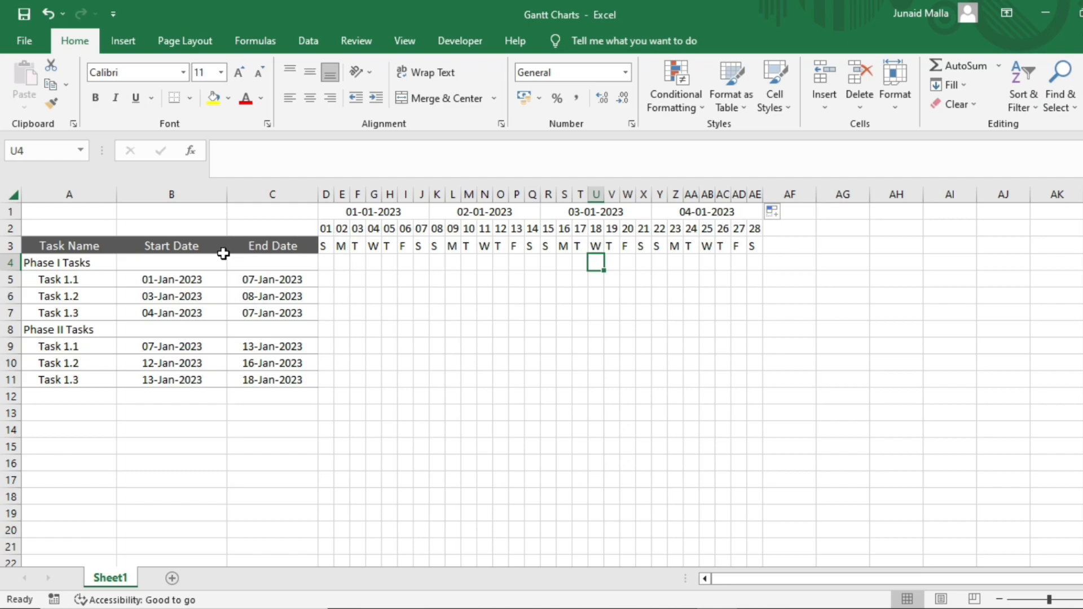
Step: Format the header row A3:AE3 with a blue fill and bold white text
left_click_drag(66, 245, 754, 247)
left_click(233, 98)
left_click(232, 99)
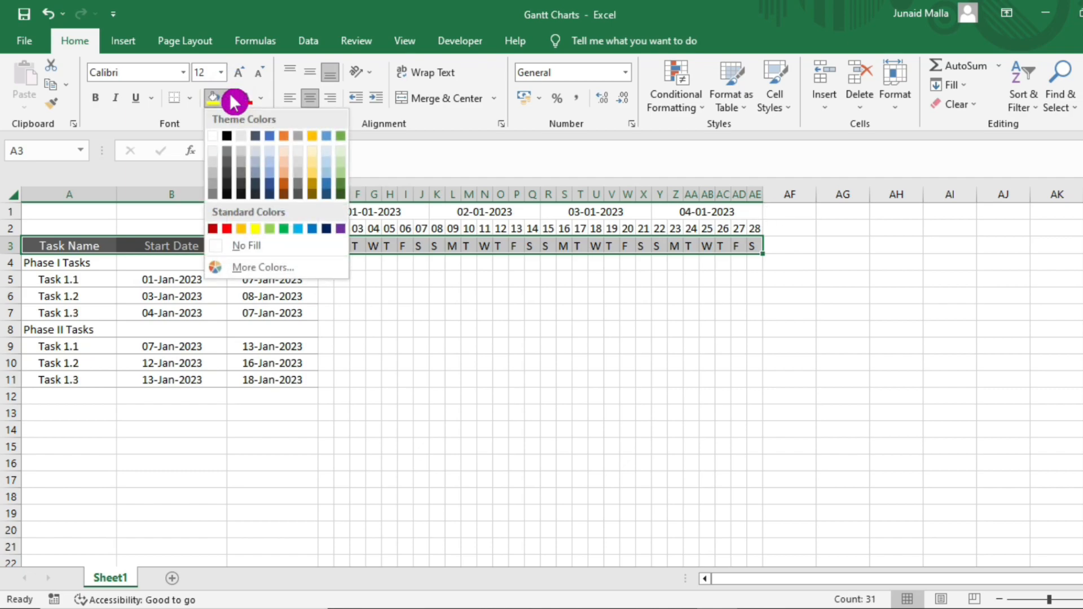
left_click(273, 187)
left_click(97, 98)
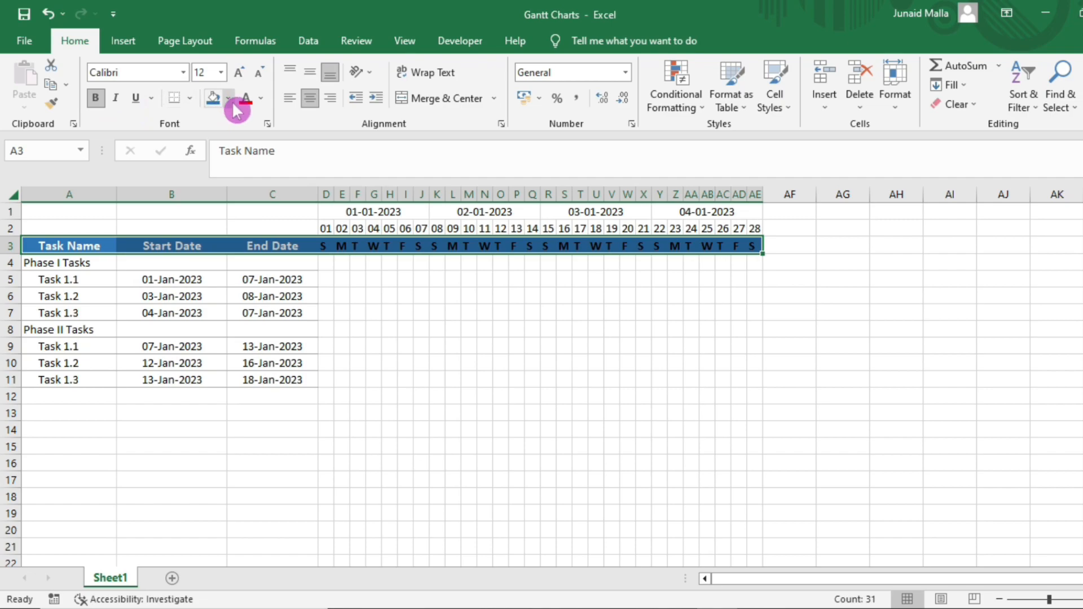
left_click(268, 105)
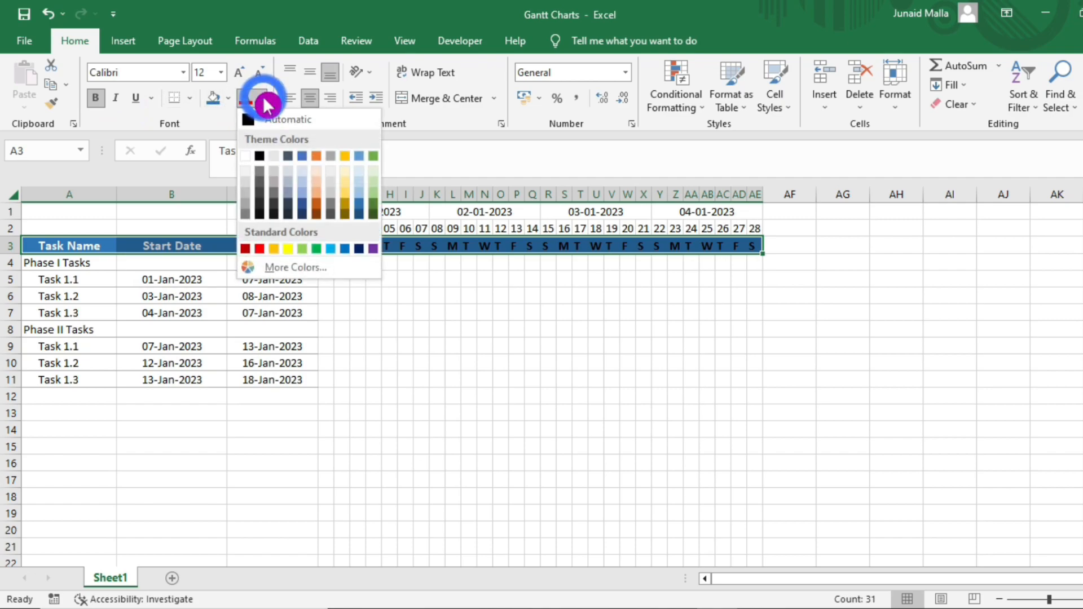
left_click(244, 155)
left_click(303, 274)
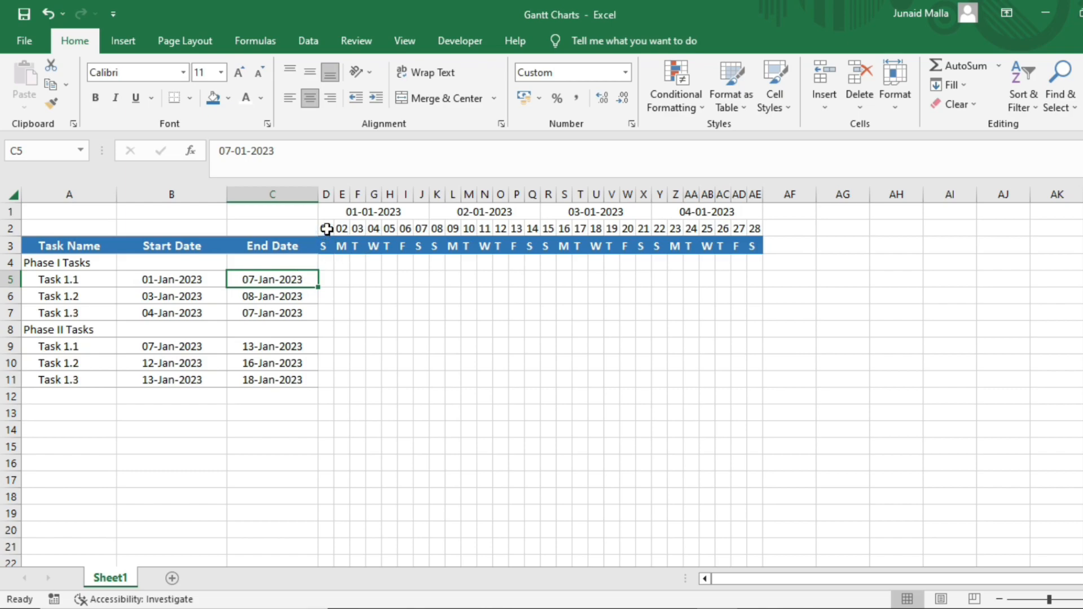
Step: Add top, bottom, left and right borders around the first week's date cells D1:J2
left_click_drag(324, 213, 387, 225)
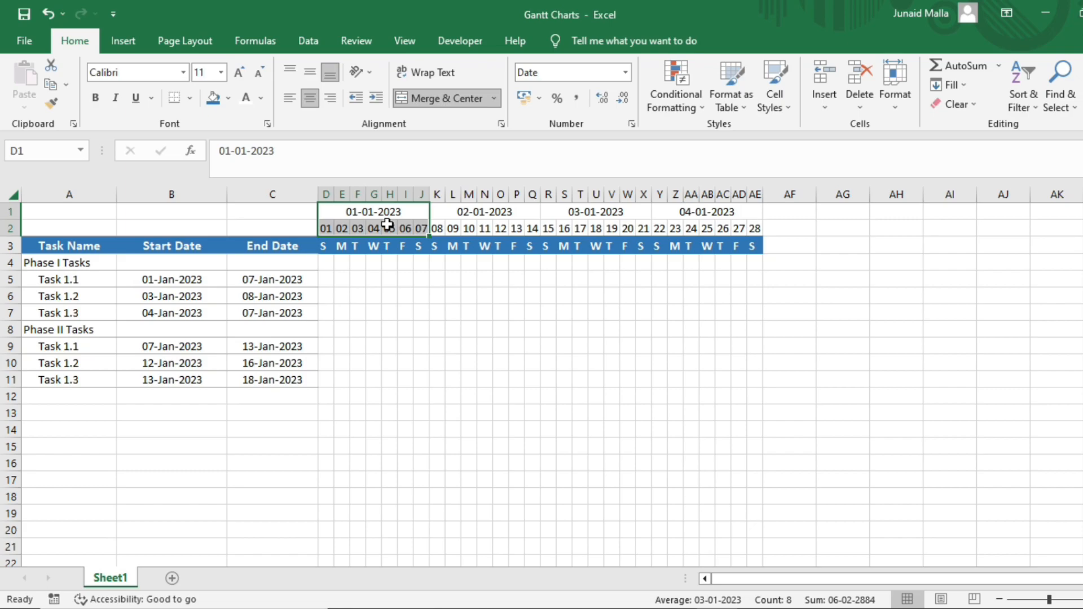
key("ctrl+1")
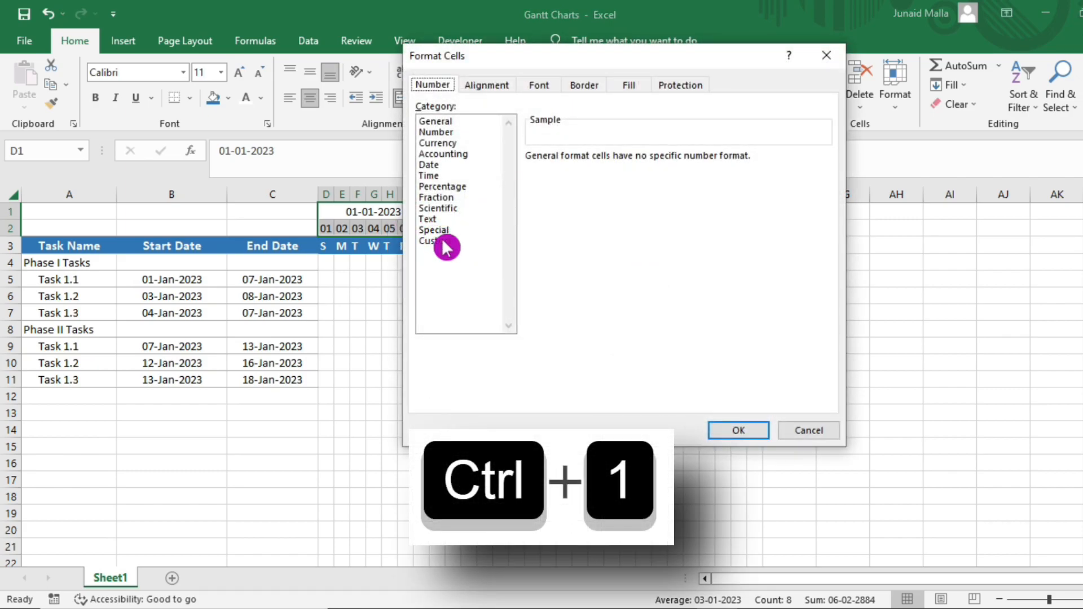
left_click(580, 86)
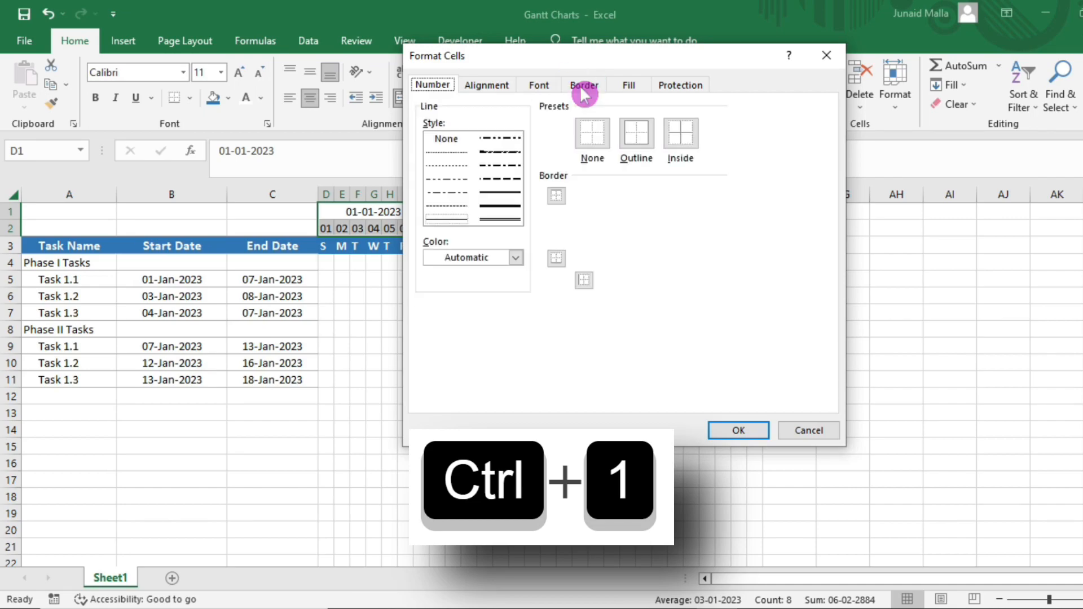
left_click(638, 192)
left_click(635, 259)
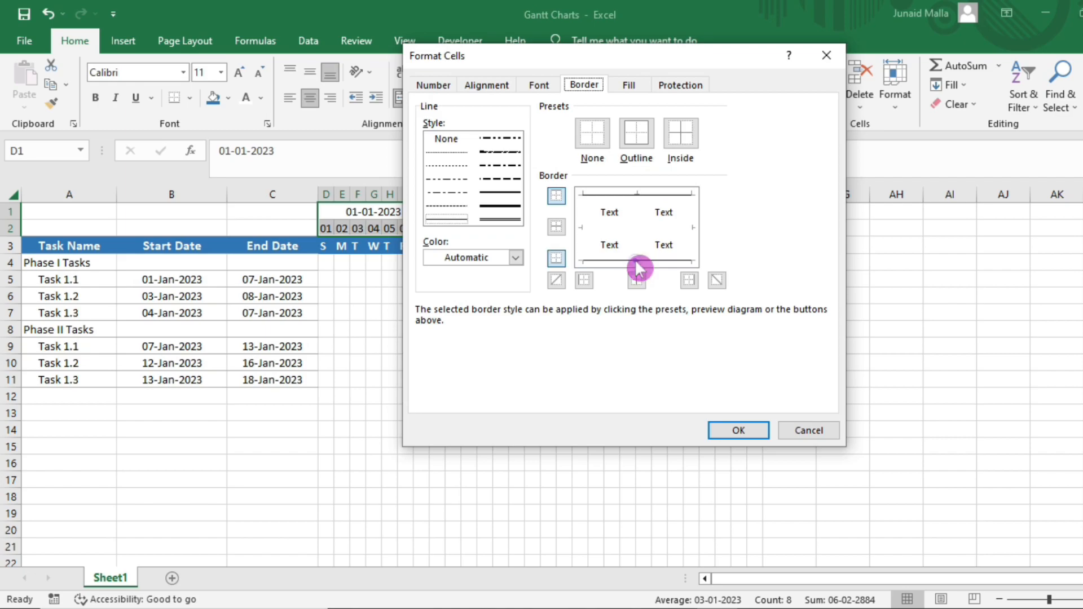
left_click(585, 231)
left_click(692, 236)
Step: Fill the first week's date cells D1:J2 with light blue, apply the cell formatting and make their text bold
left_click(628, 85)
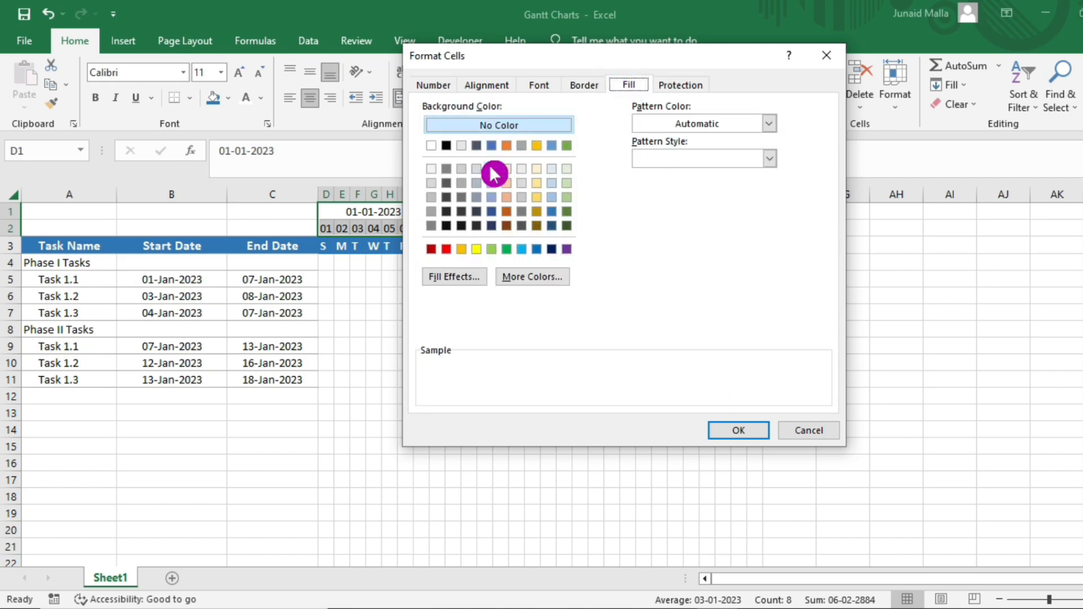
left_click(492, 170)
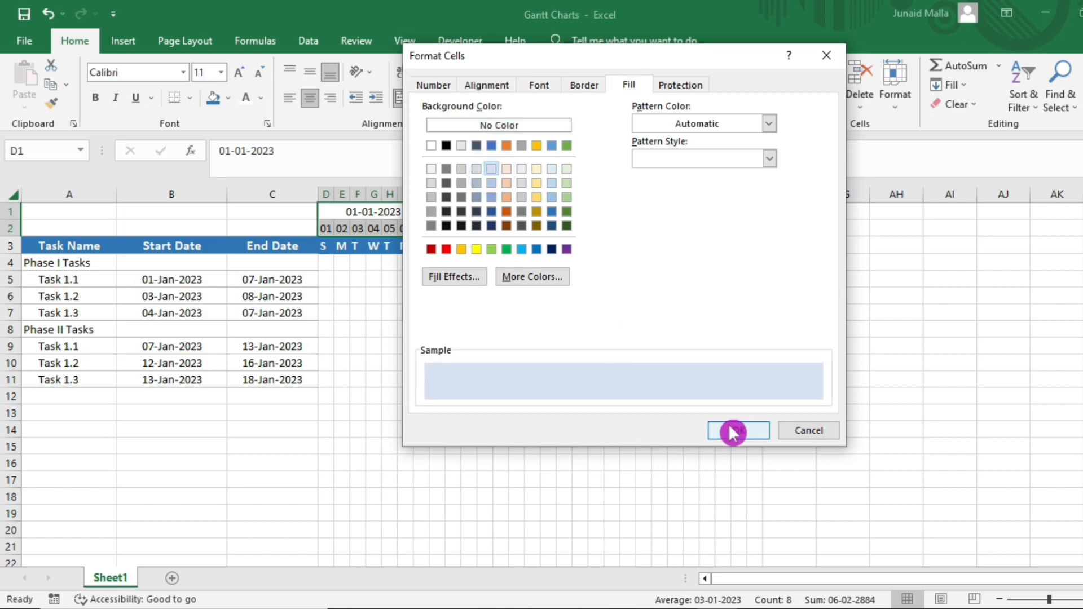
left_click(739, 431)
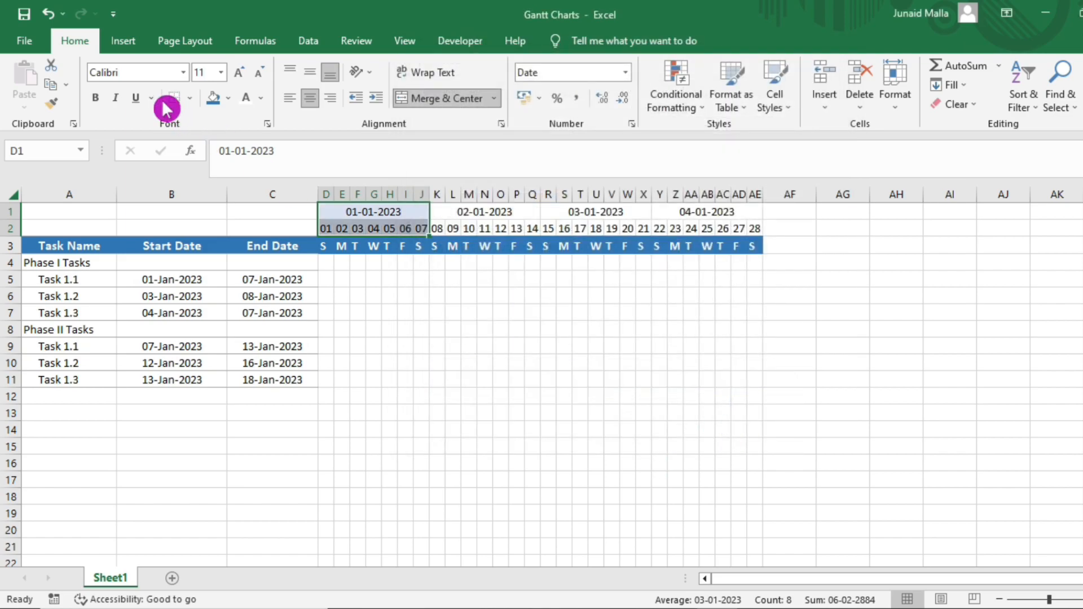
left_click(97, 98)
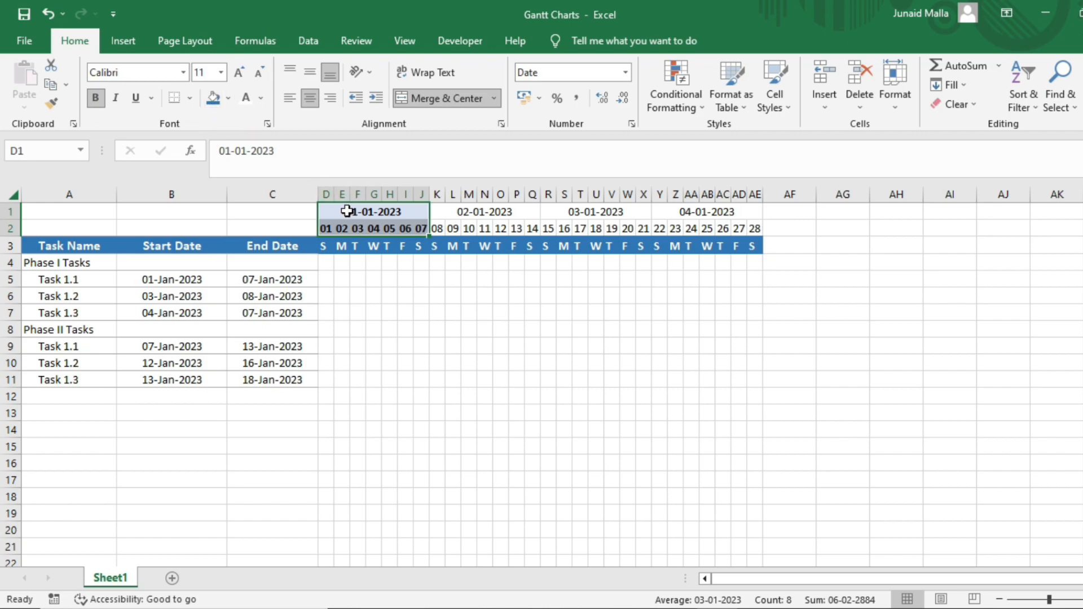
Step: Copy the formatting of D1:J2 onto the remaining weeks' date cells K1:AE2 with Format Painter
left_click(52, 103)
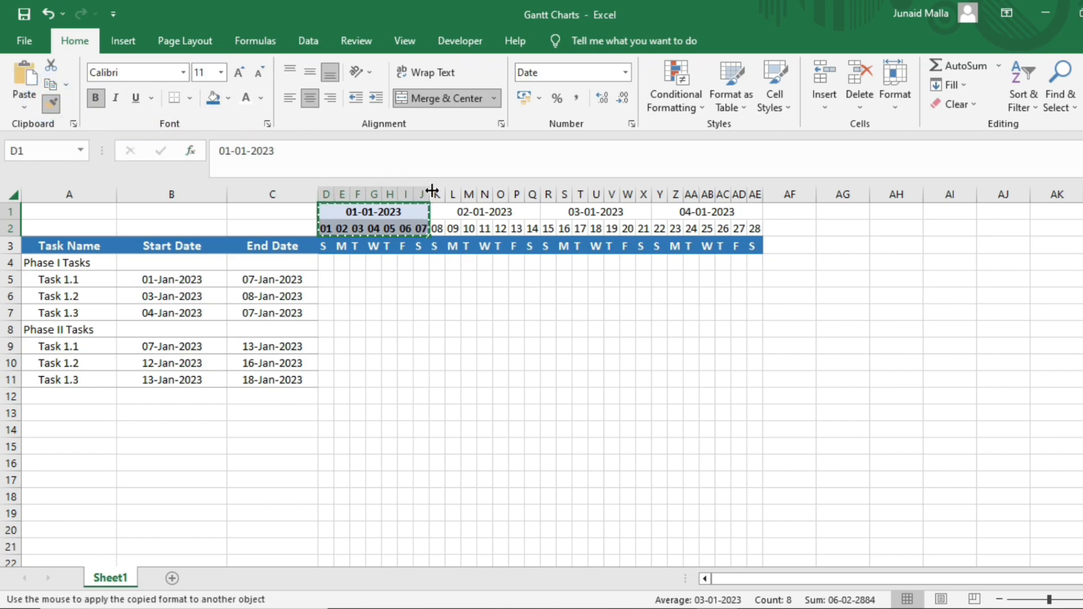
mouse_move(438, 213)
left_mouse_down()
mouse_move(515, 228)
mouse_move(754, 226)
left_mouse_up()
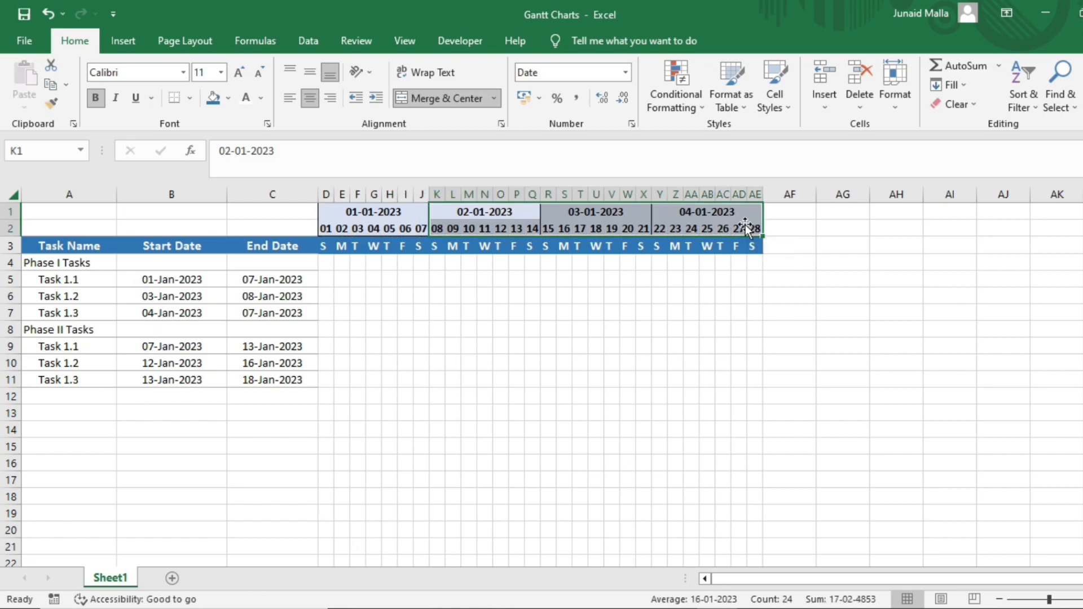
left_click(754, 290)
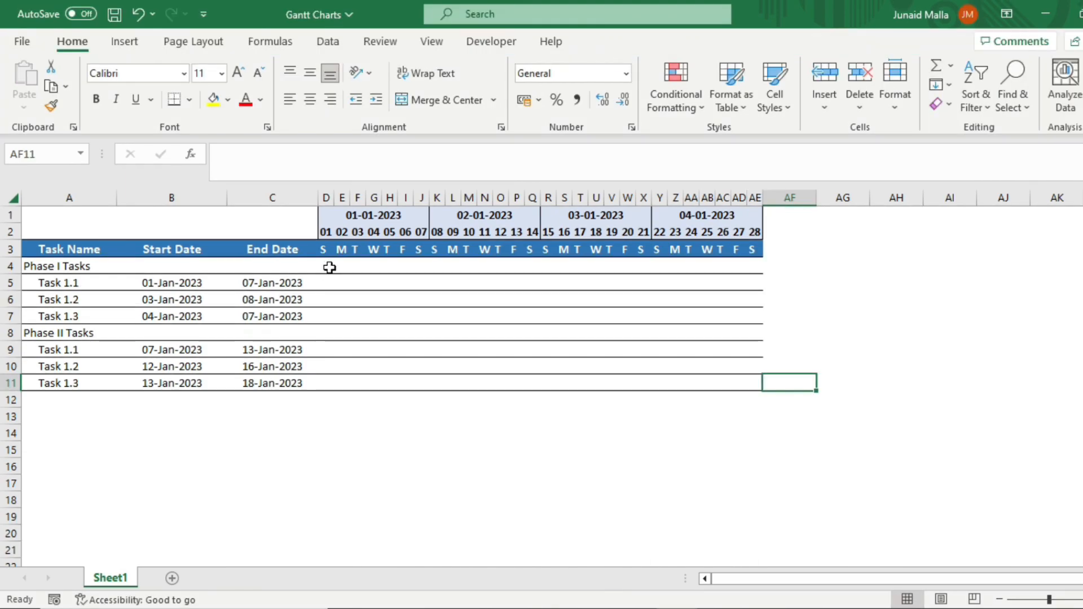
Step: Start a new conditional formatting rule for D4:AE11 that uses a formula to determine which cells to format
left_click_drag(328, 266, 757, 384)
left_click(685, 83)
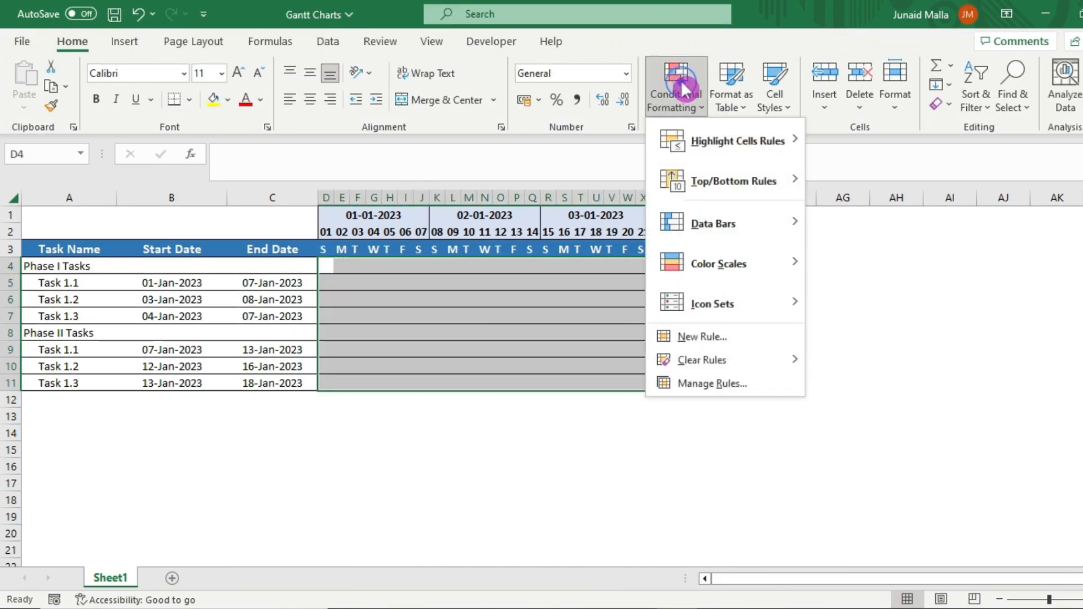
left_click(698, 337)
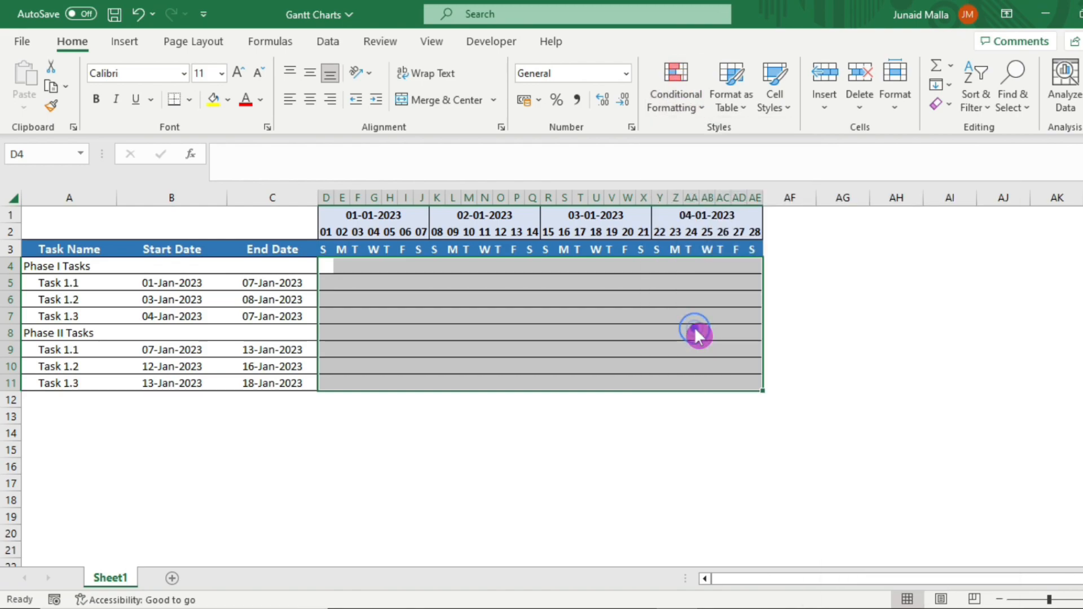
left_click(473, 135)
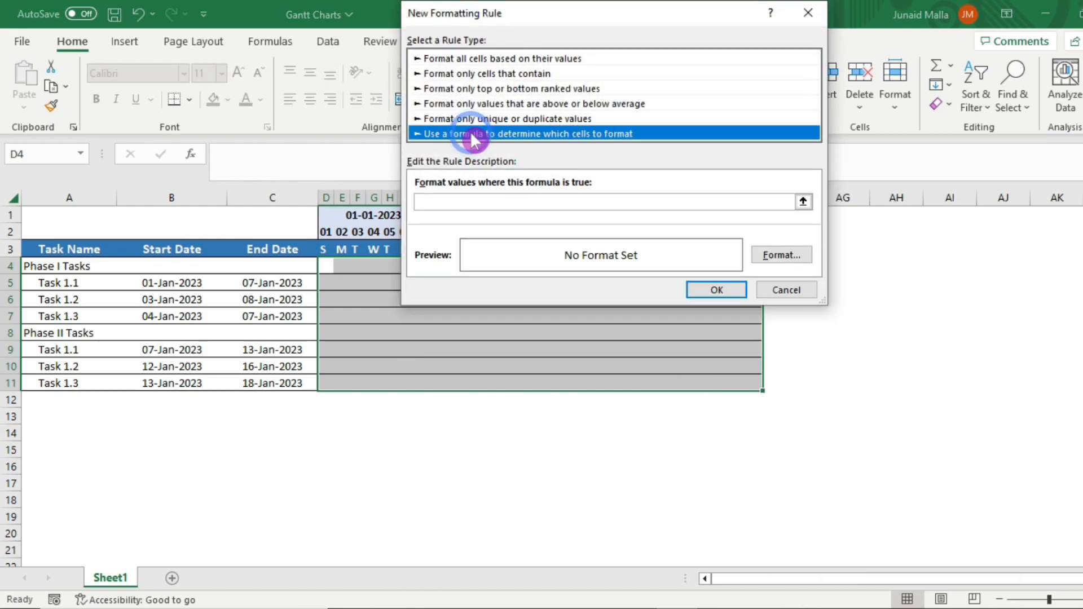
left_click(501, 199)
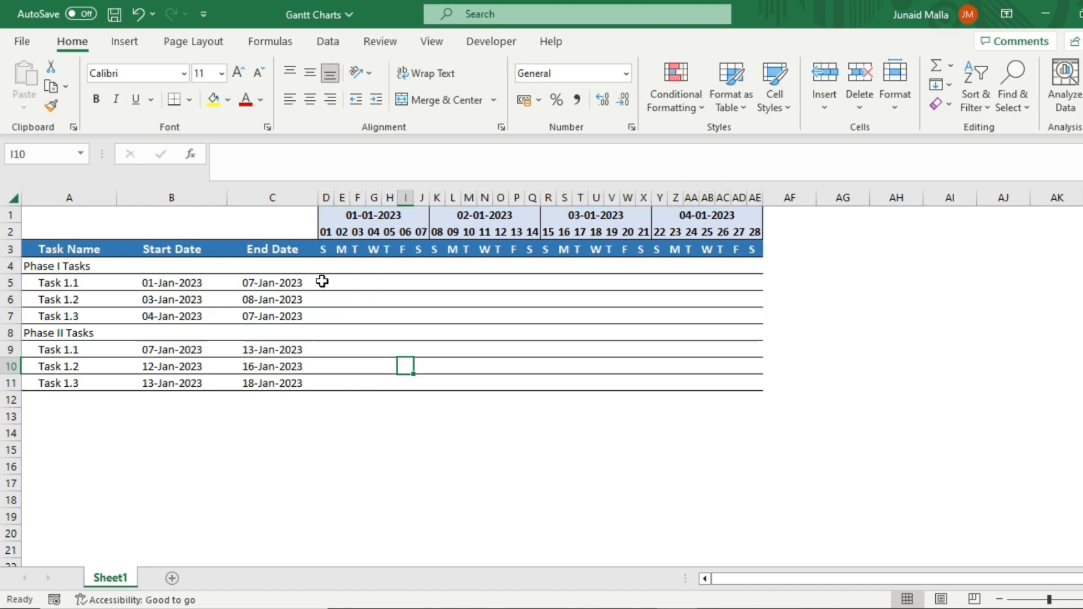
Step: Compare the timeline date in D2 with Task 1.1's start and end dates in B5 and C5
left_click(322, 281)
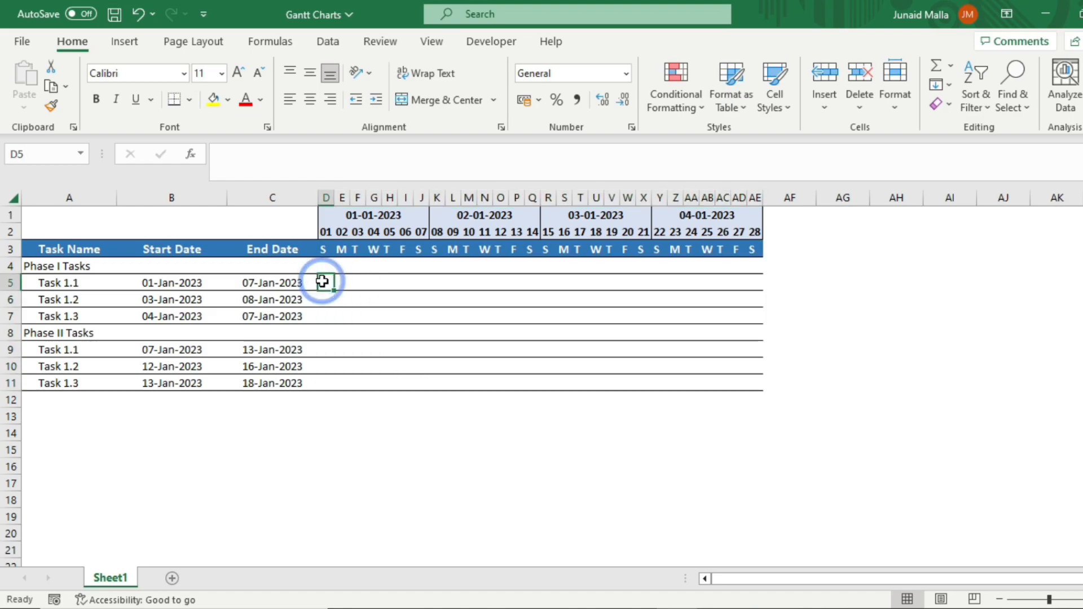
left_click(329, 230)
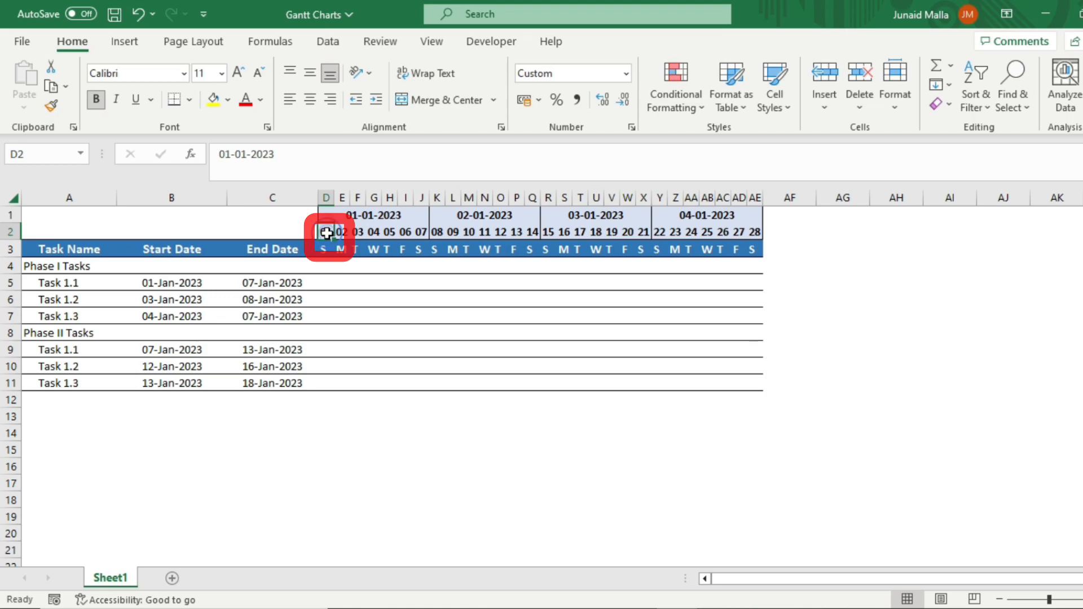
left_click(172, 285)
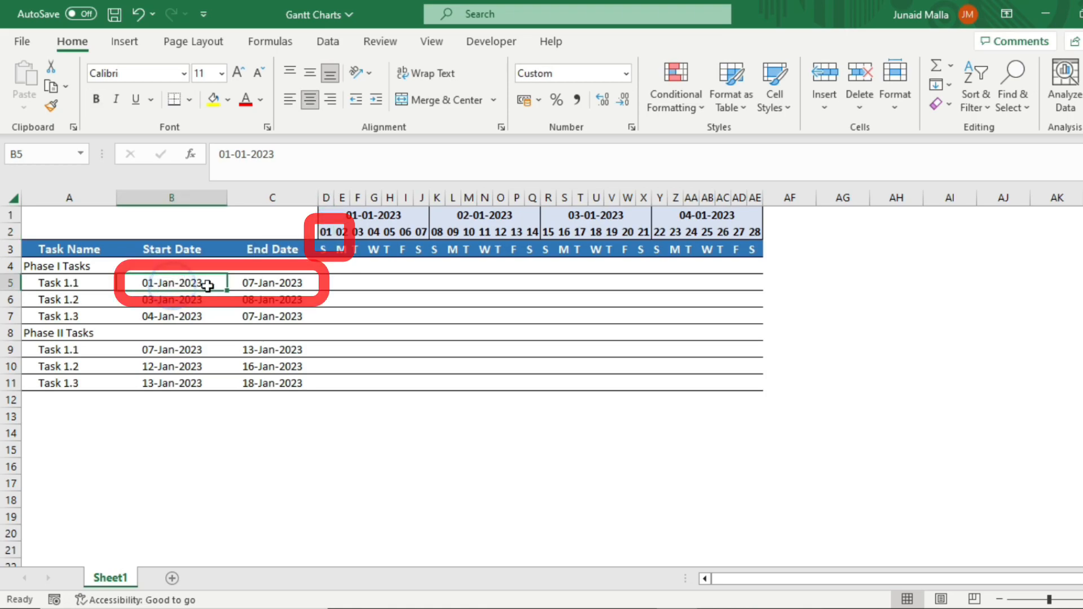
left_click(283, 284)
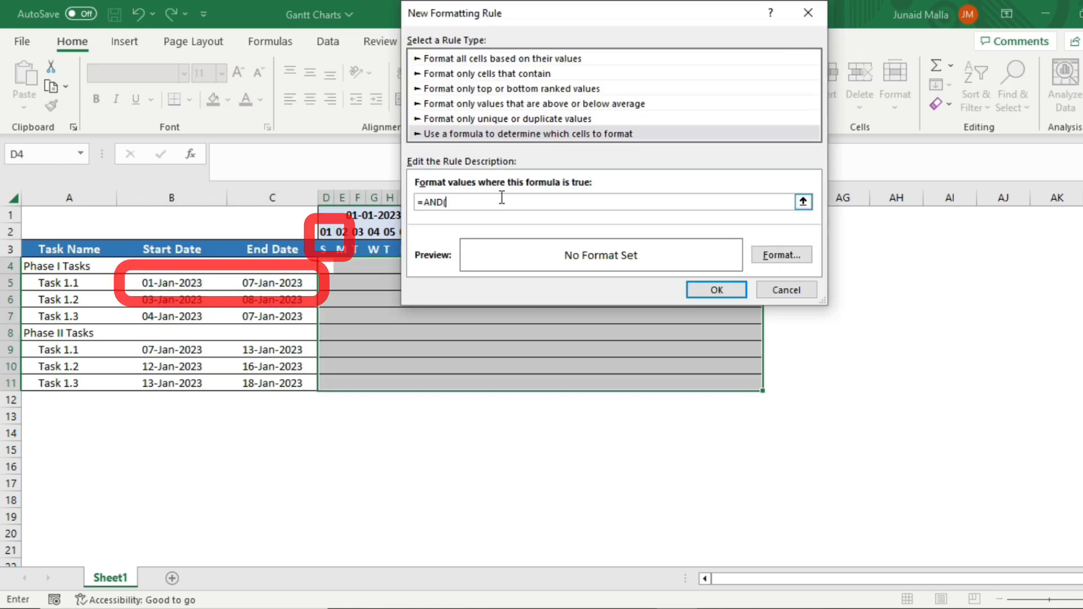
Step: Enter the rule formula =AND($D$2>=$B$4,$D$2<=$C$4), picking the date, start and end cells from the sheet
left_click(327, 230)
type(">=")
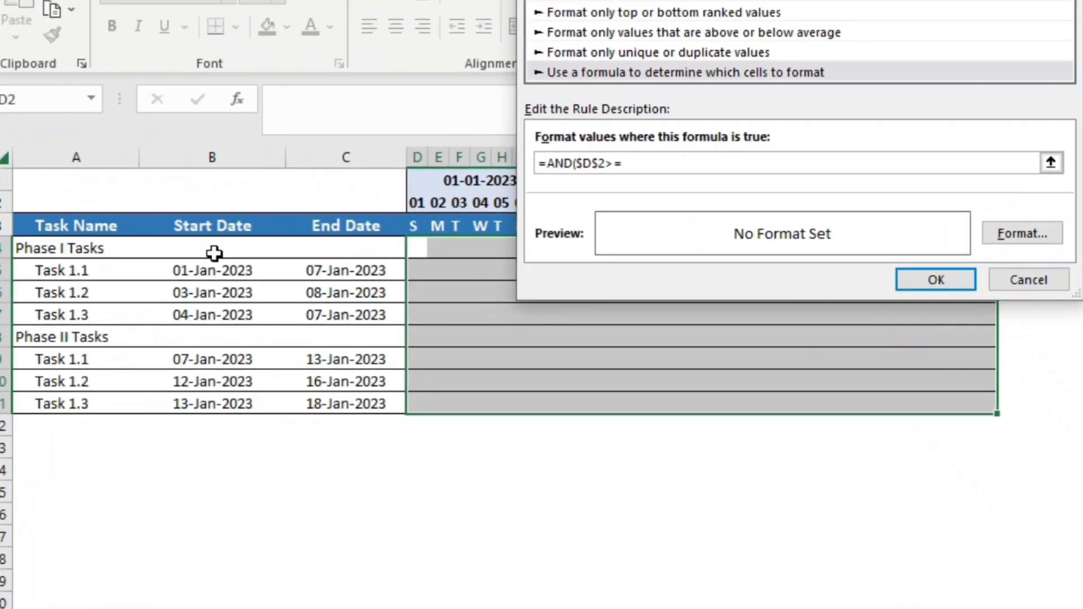
left_click(173, 268)
type(",")
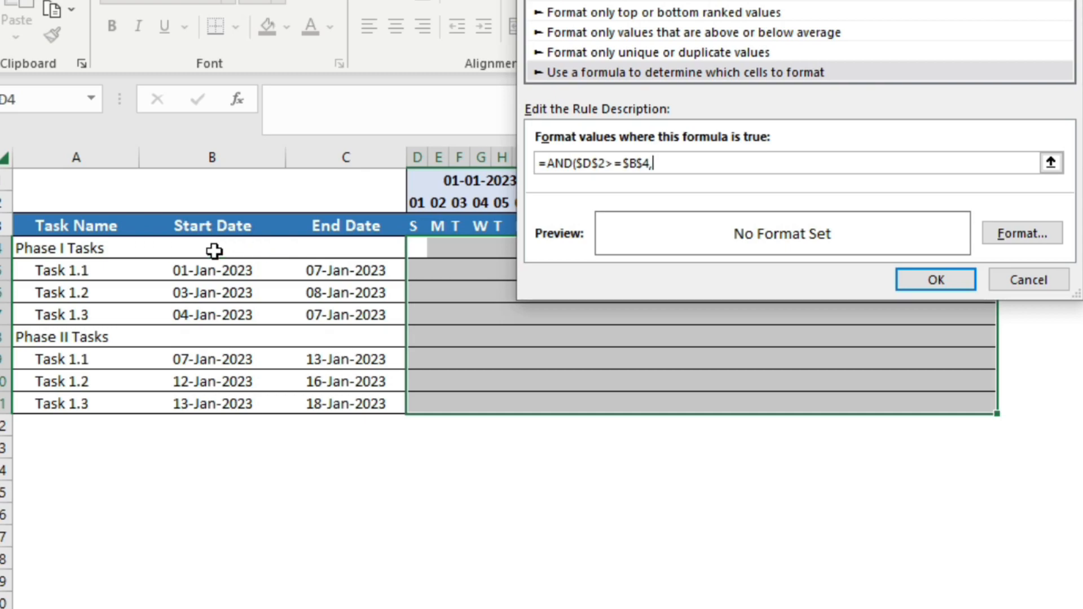
left_click(419, 202)
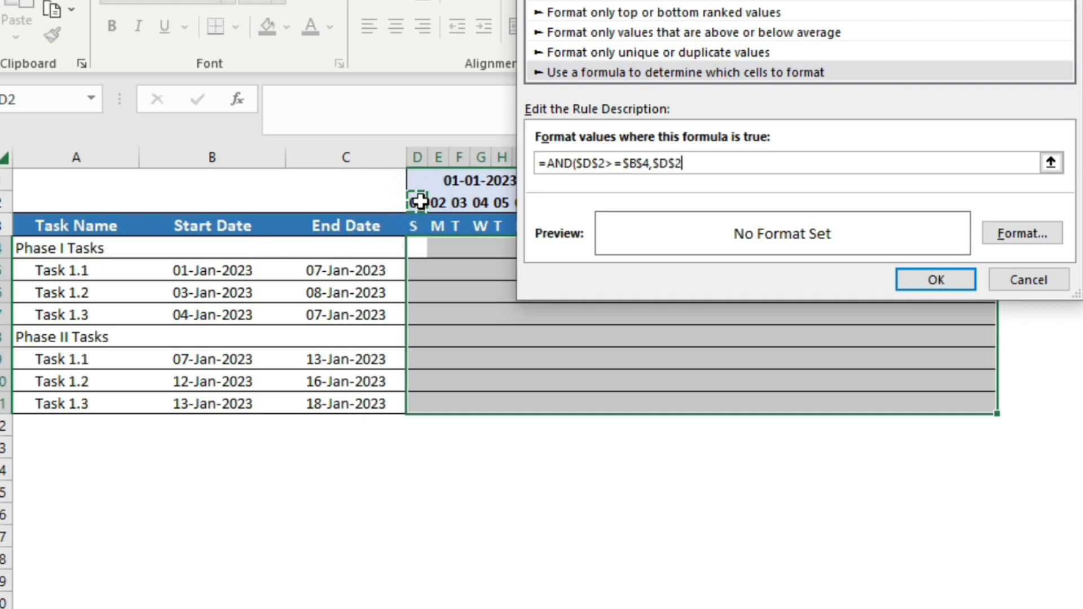
type("<=")
left_click(356, 246)
type(")")
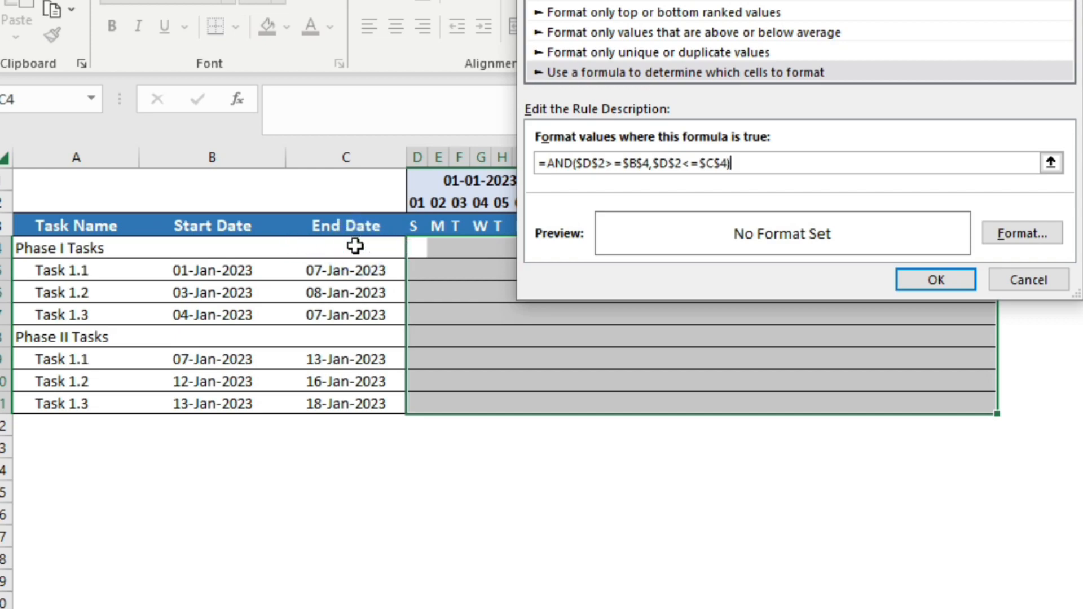
Step: Change the rule formula's references to mixed ones so it reads =AND(D$2>=$B4,D$2<=$C4)
left_click(585, 163)
key("BackSpace")
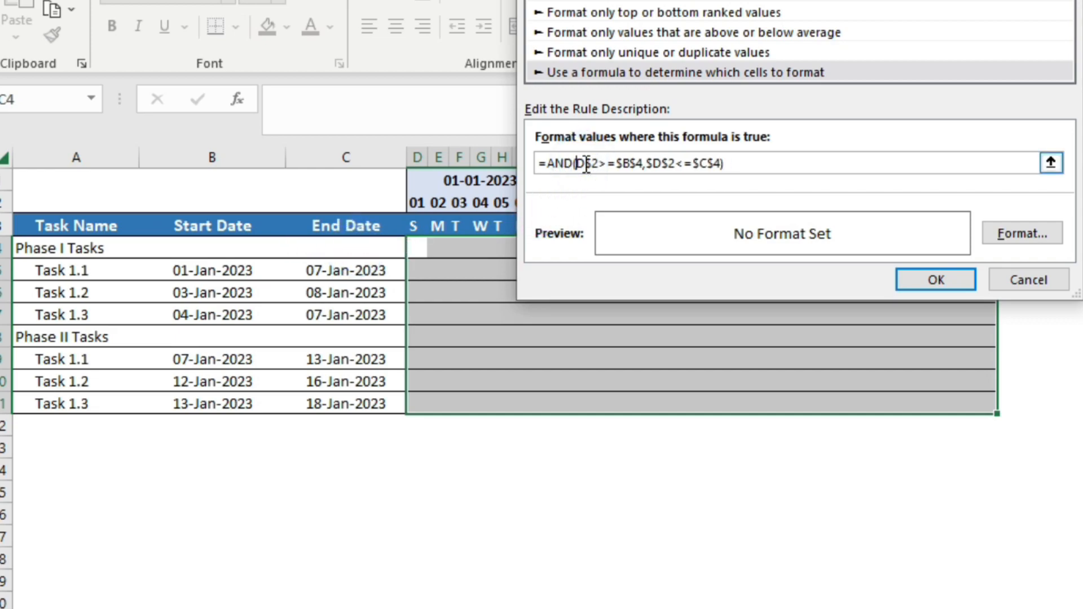
left_click(654, 164)
key("BackSpace")
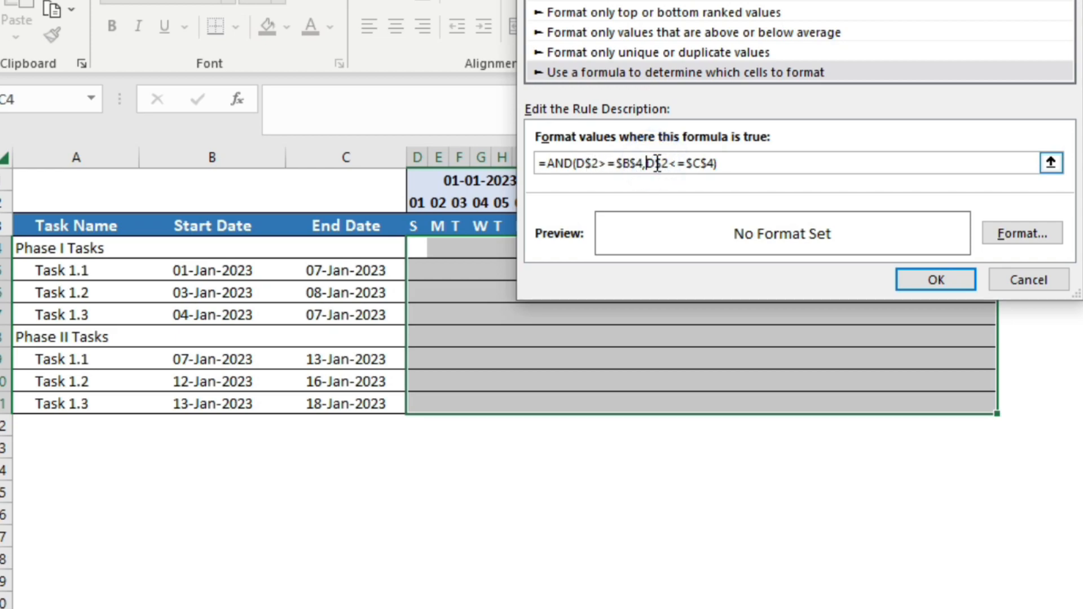
left_click(641, 164)
key("BackSpace")
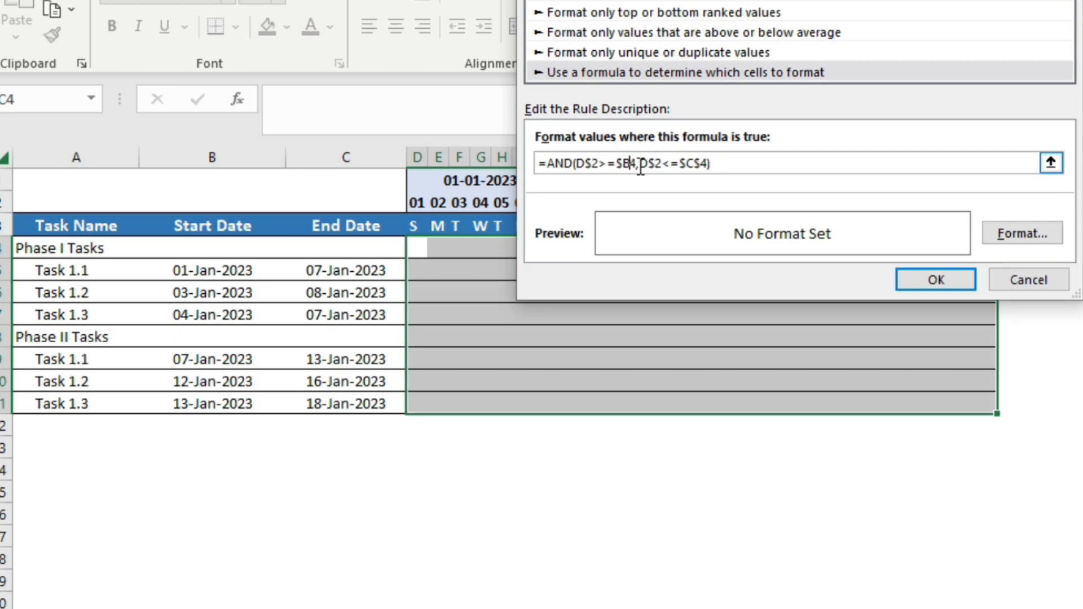
left_click(704, 165)
key("BackSpace")
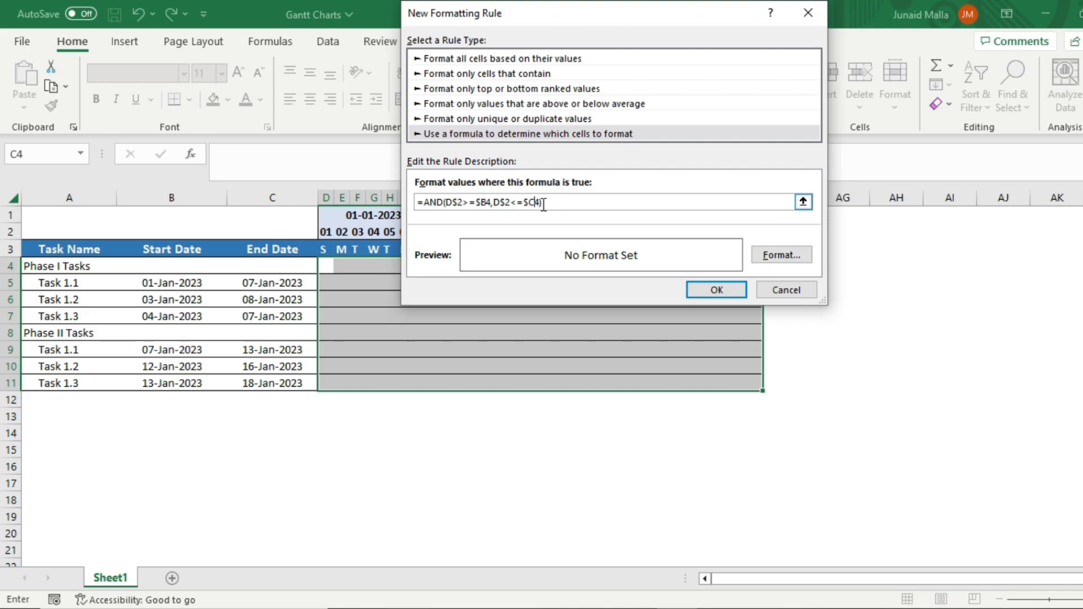
Step: Format the rule's matching cells with a dark blue fill and white top and bottom borders, and apply the rule to the timeline
left_click(782, 255)
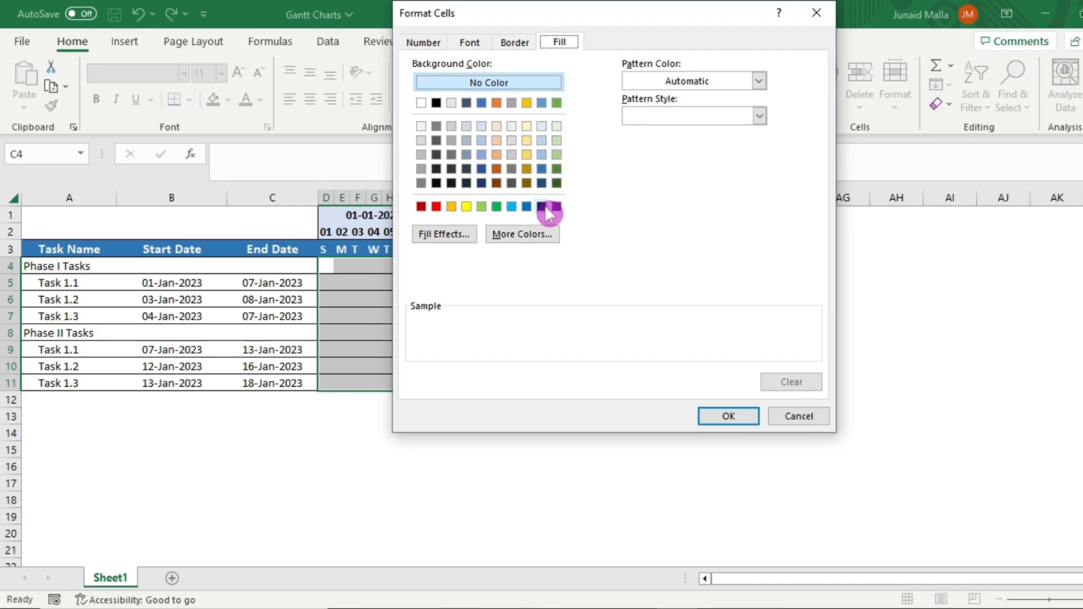
left_click(543, 207)
left_click(514, 45)
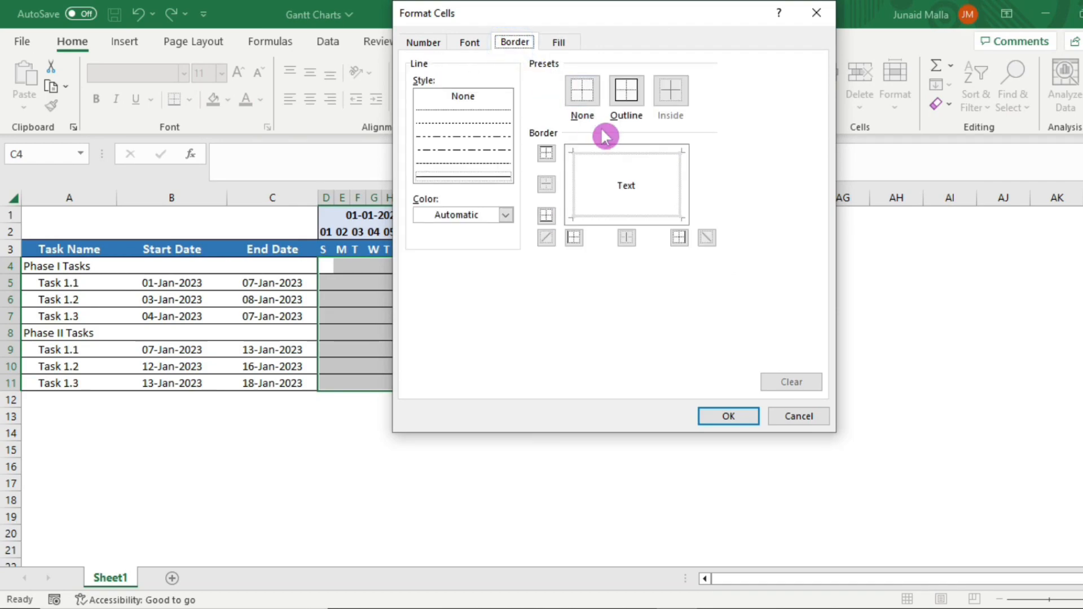
left_click(505, 215)
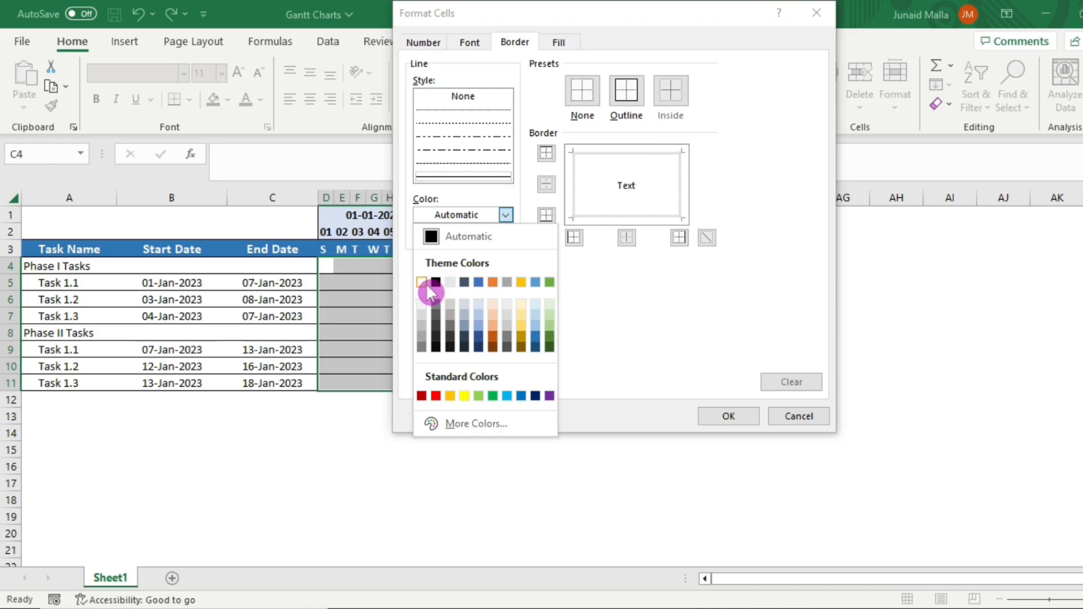
left_click(422, 282)
left_click(609, 149)
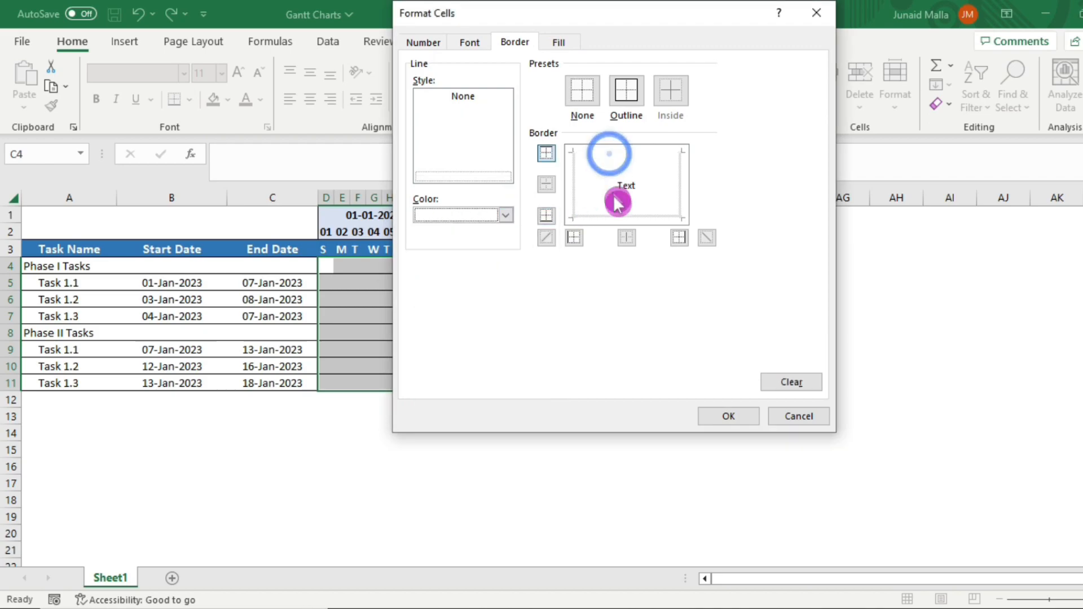
left_click(619, 219)
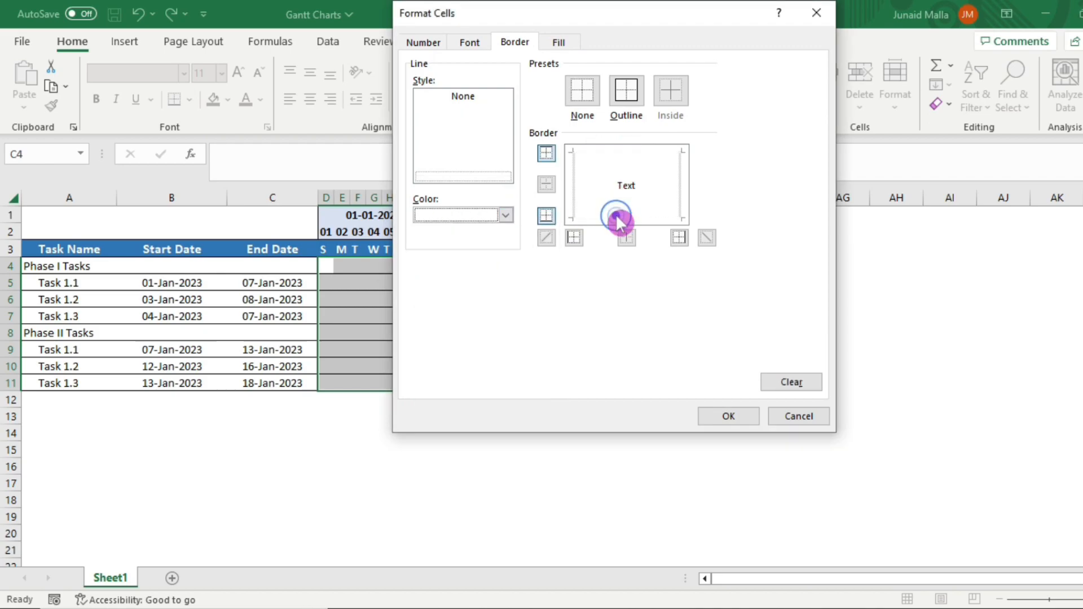
left_click(561, 44)
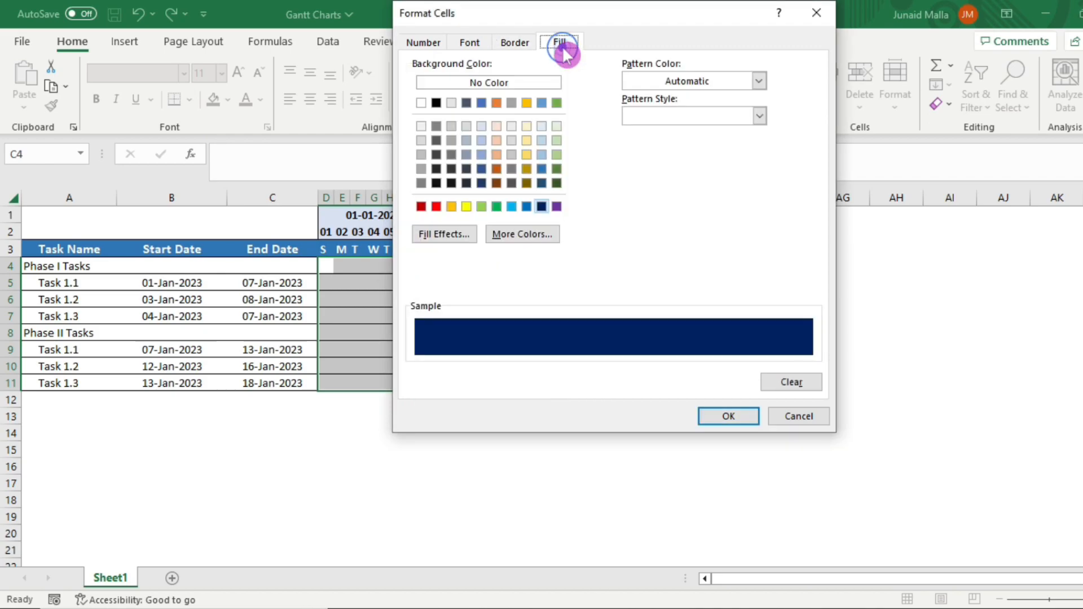
left_click(747, 421)
left_click(728, 292)
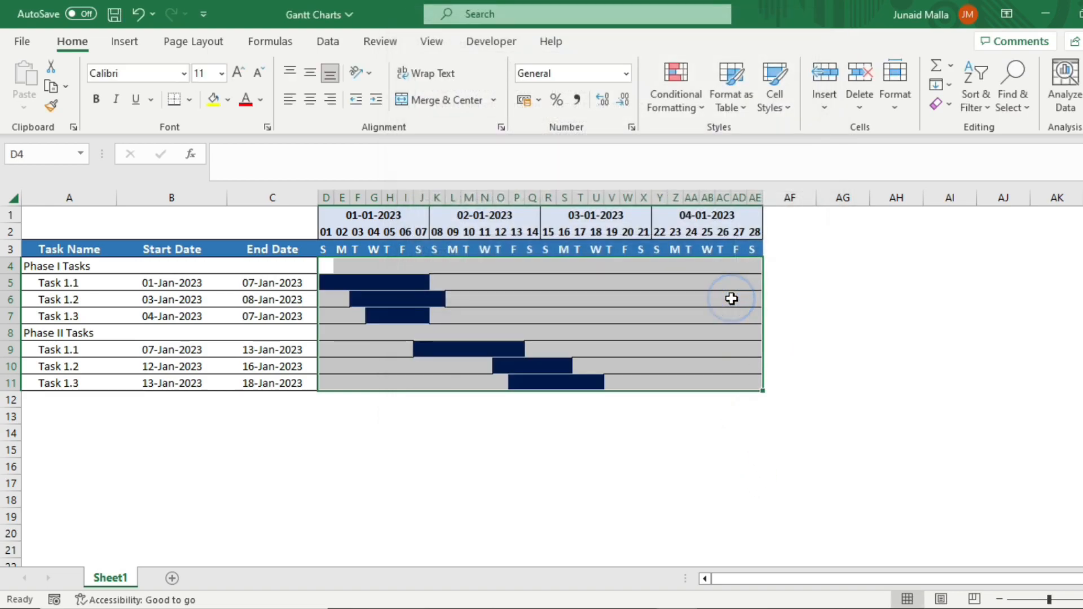
left_click(618, 312)
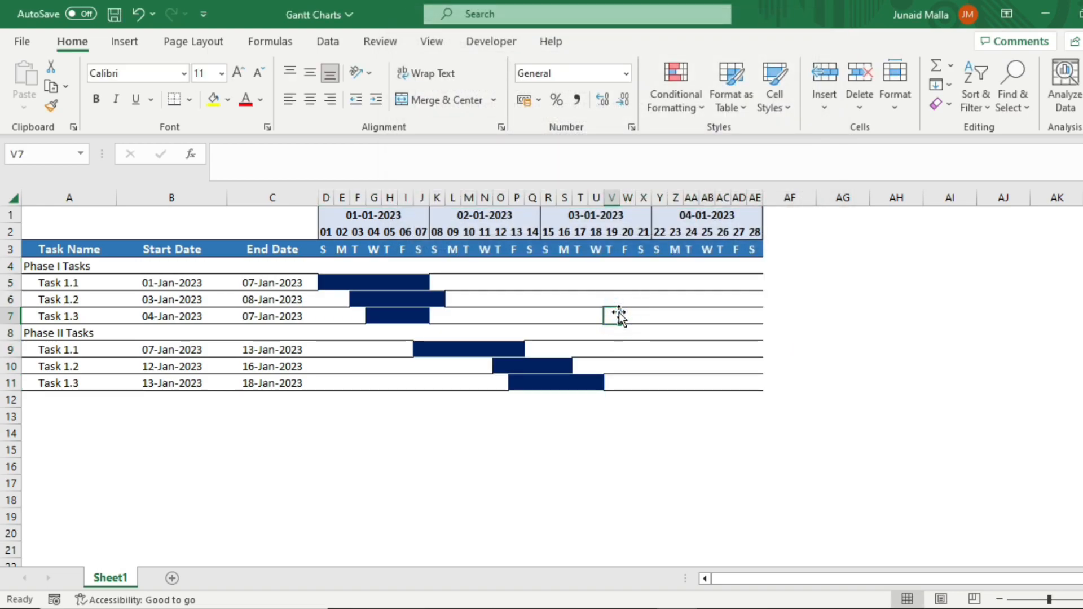
Step: Set the end date of Phase I's Task 1.1 in C5 to 10-01-2023
left_click(321, 332)
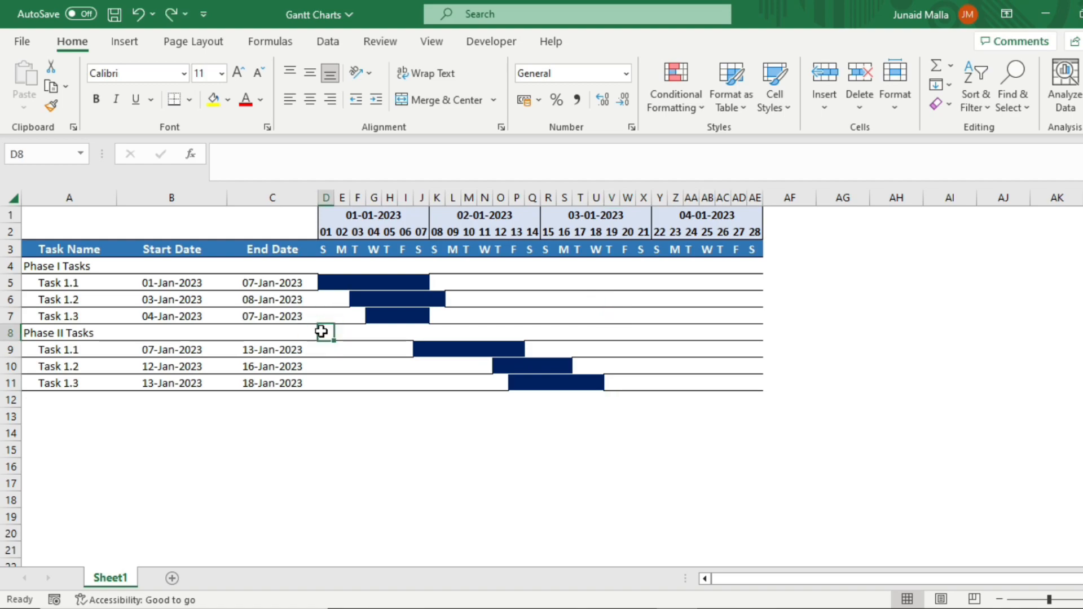
left_click(266, 284)
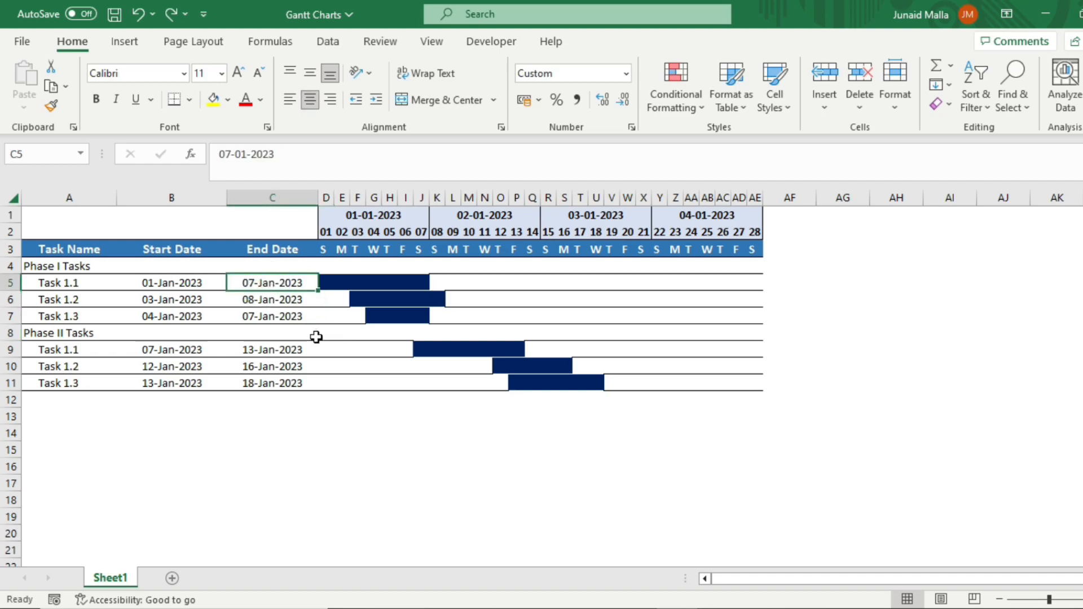
type("10-01-2023")
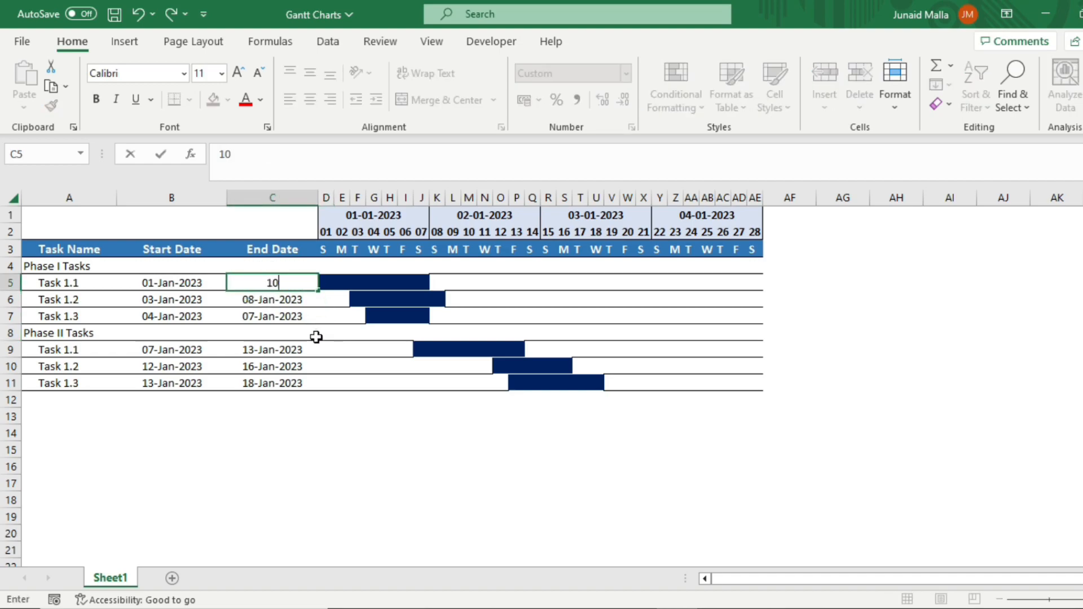
key("Tab")
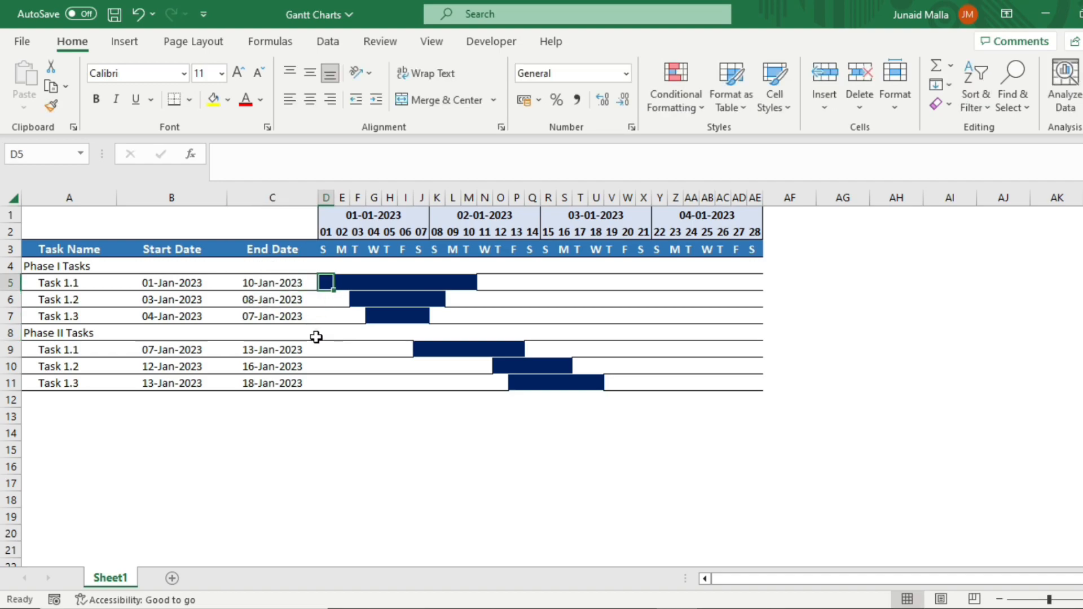
left_click(316, 337)
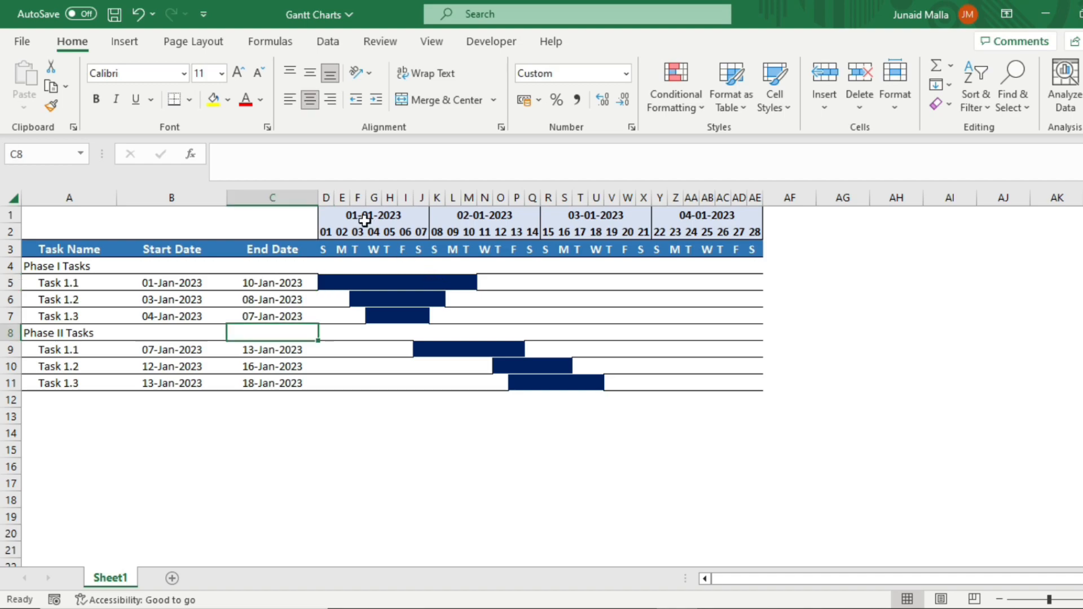
Step: Replace the second week's header date in K1 with the formula =D1+7
left_click(470, 218)
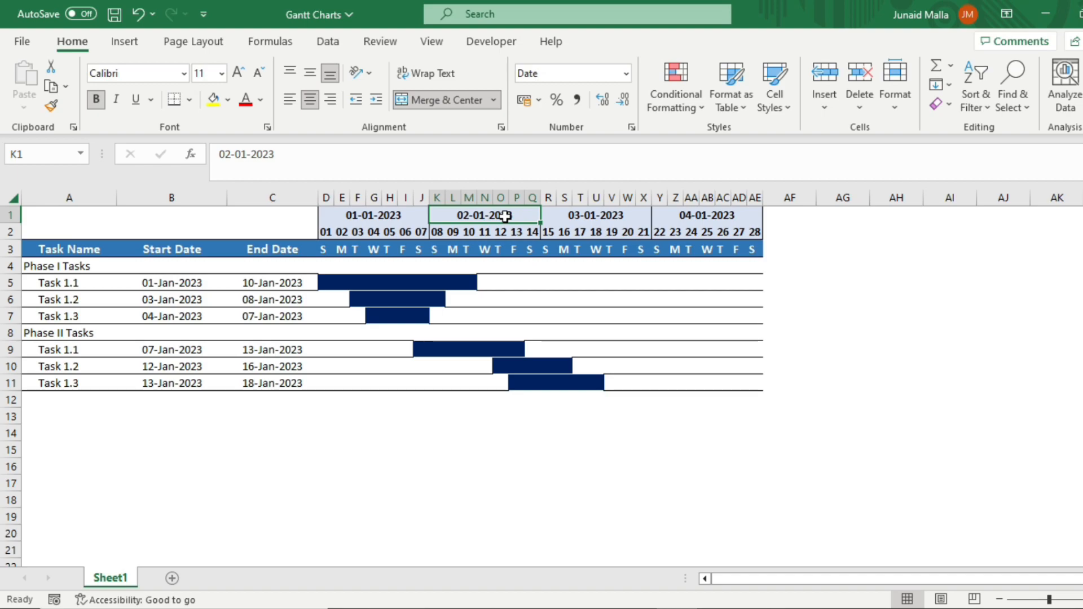
type("=")
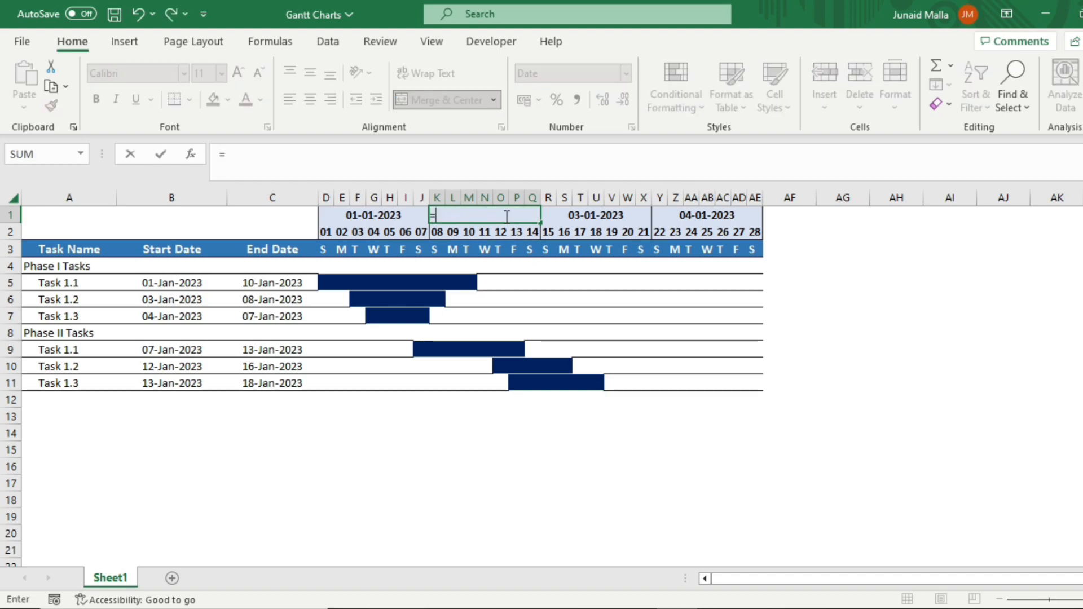
left_click(367, 215)
type("+")
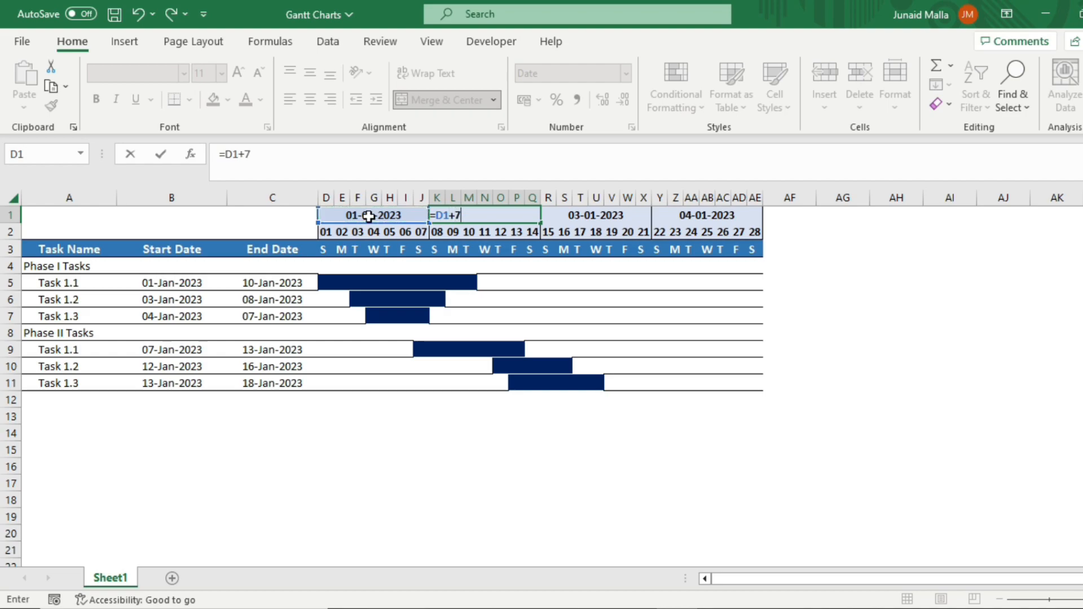
type("7")
key("Return")
Step: Fill the K1 formula across the remaining merged week headers in R1 and Y1
left_click(527, 215)
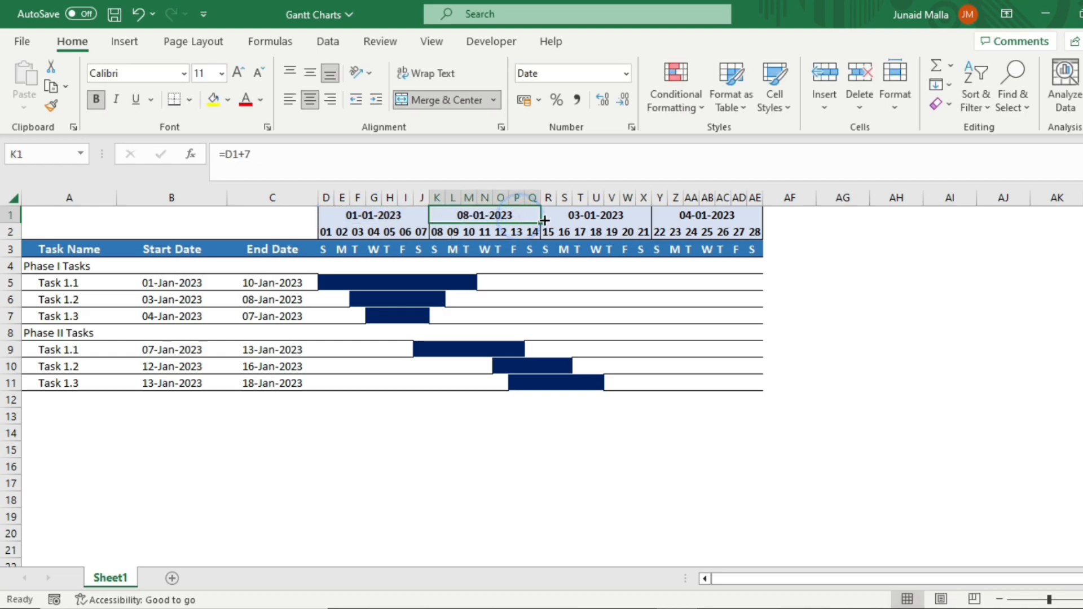
left_click_drag(544, 221, 700, 215)
left_click(690, 275)
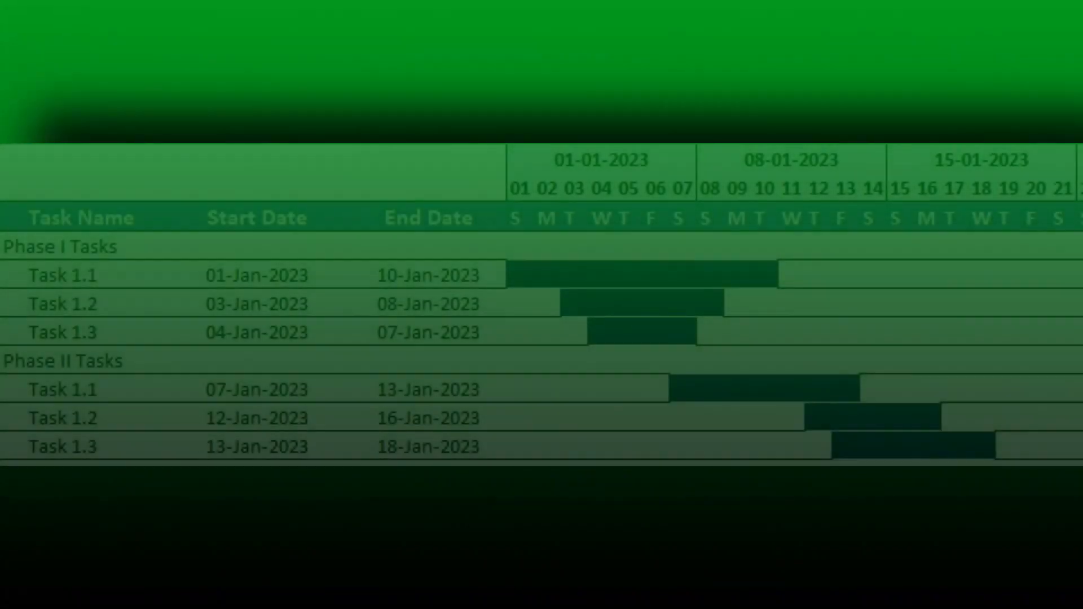